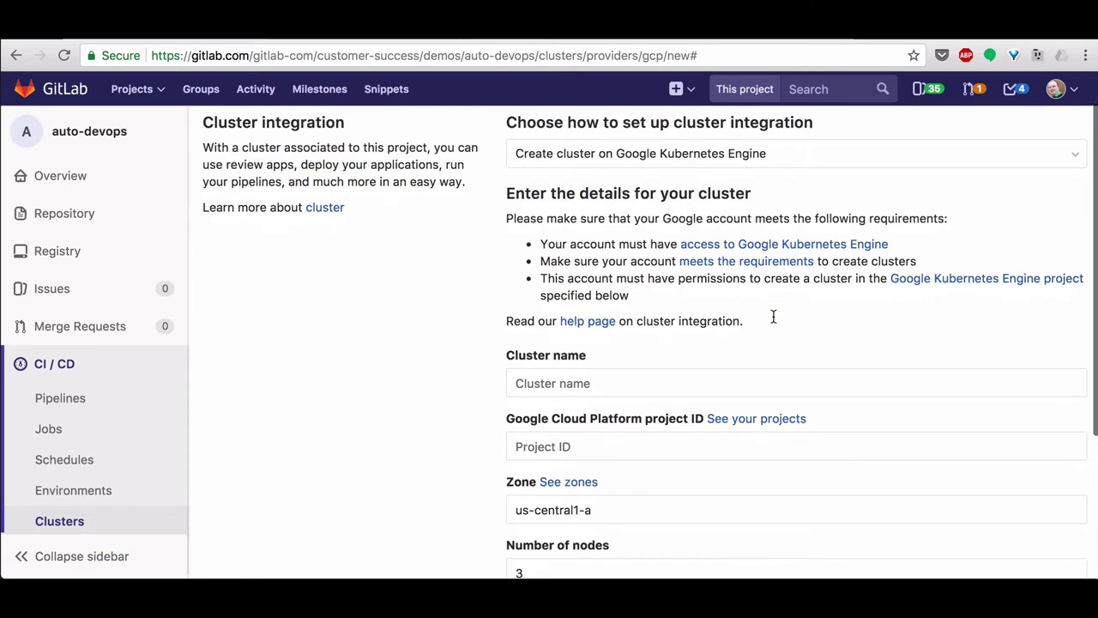
- Create a Google Kubernetes Engine cluster named sa-dot-com-demo in the gitlab-demos project, keeping the default zone, node count and machine type
click(658, 208)
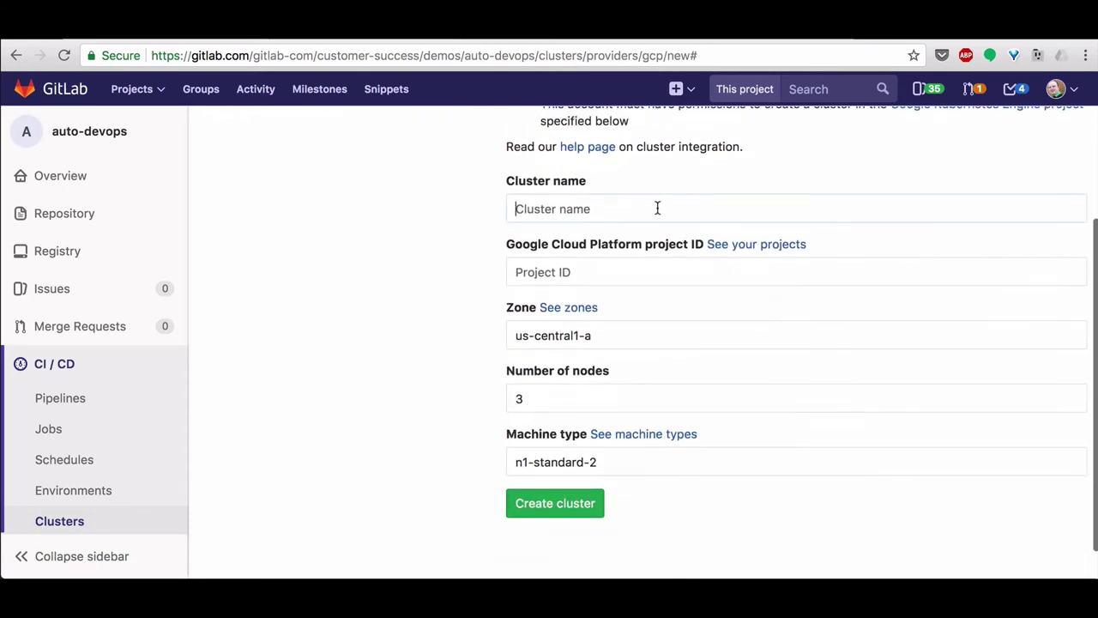
text(sa-)
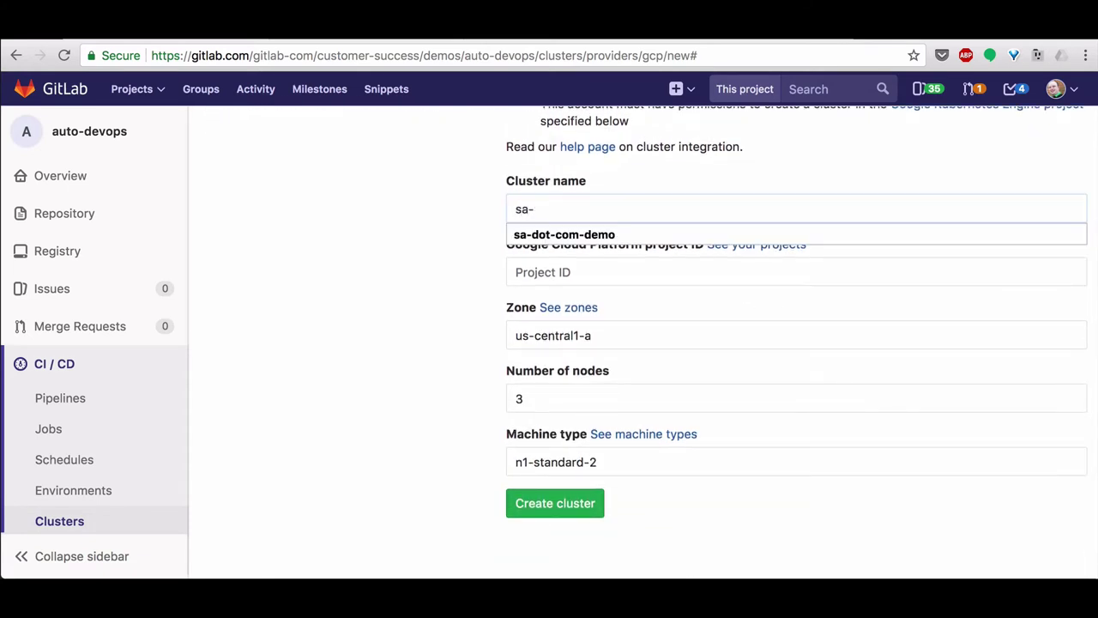
click(755, 237)
click(601, 272)
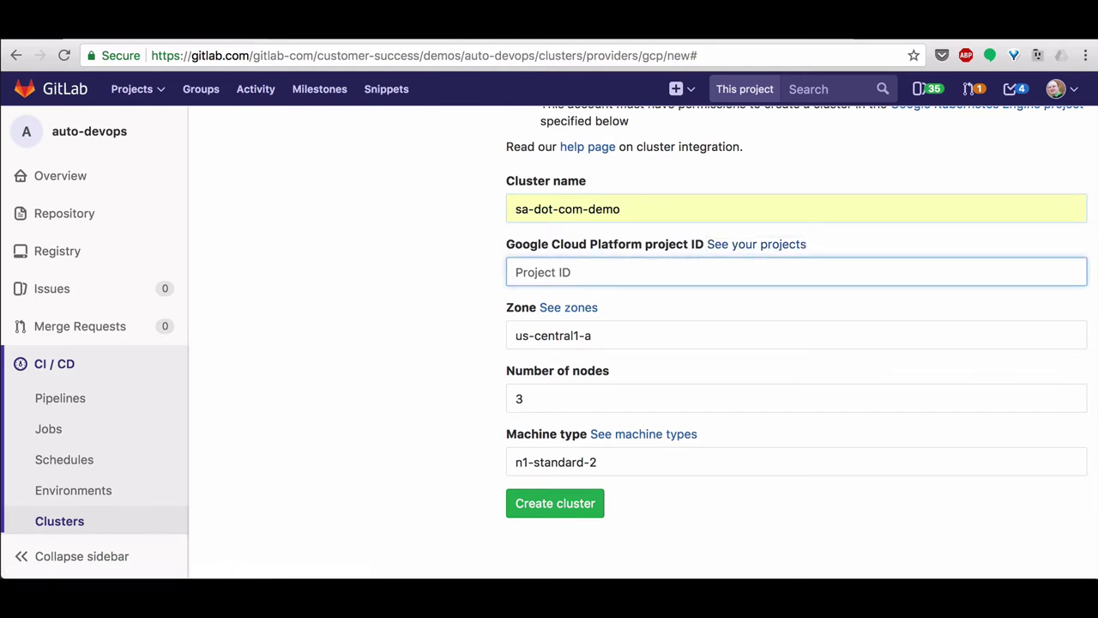
text(git)
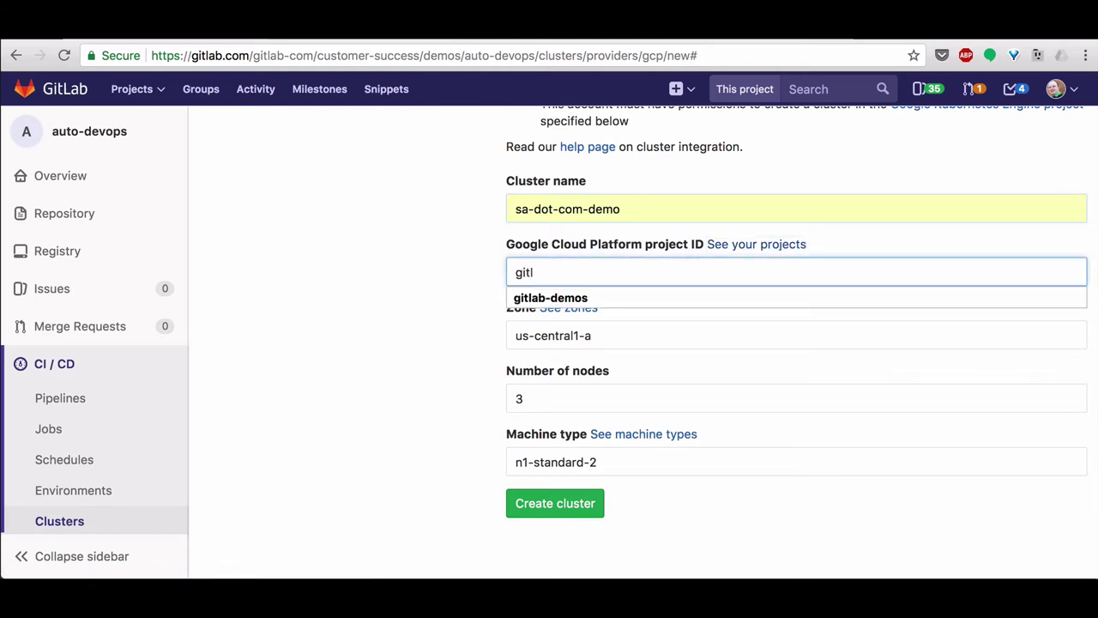
text(l)
click(675, 298)
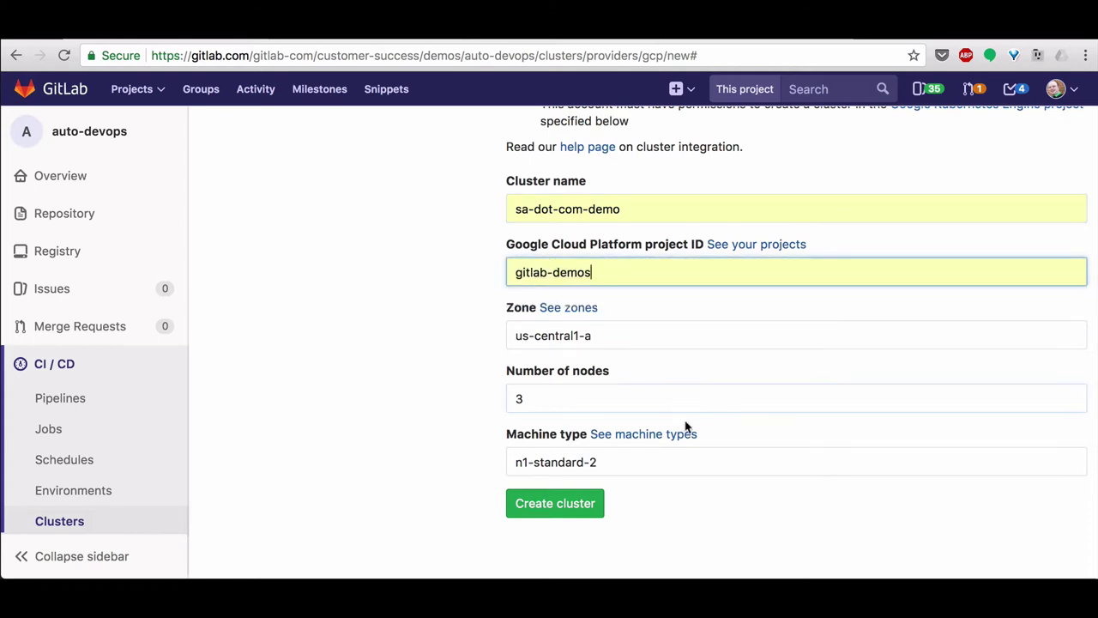
click(564, 510)
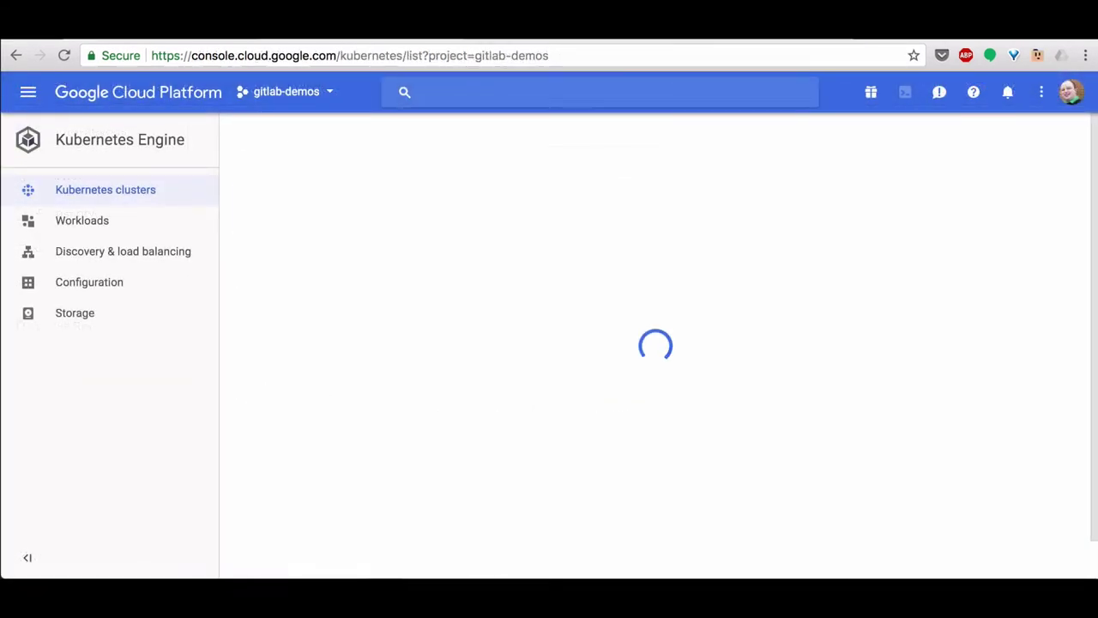
- In the Google Cloud Platform cluster list, find the sa-dot-com-demo cluster and open its details
scroll(666, 375, down, 5)
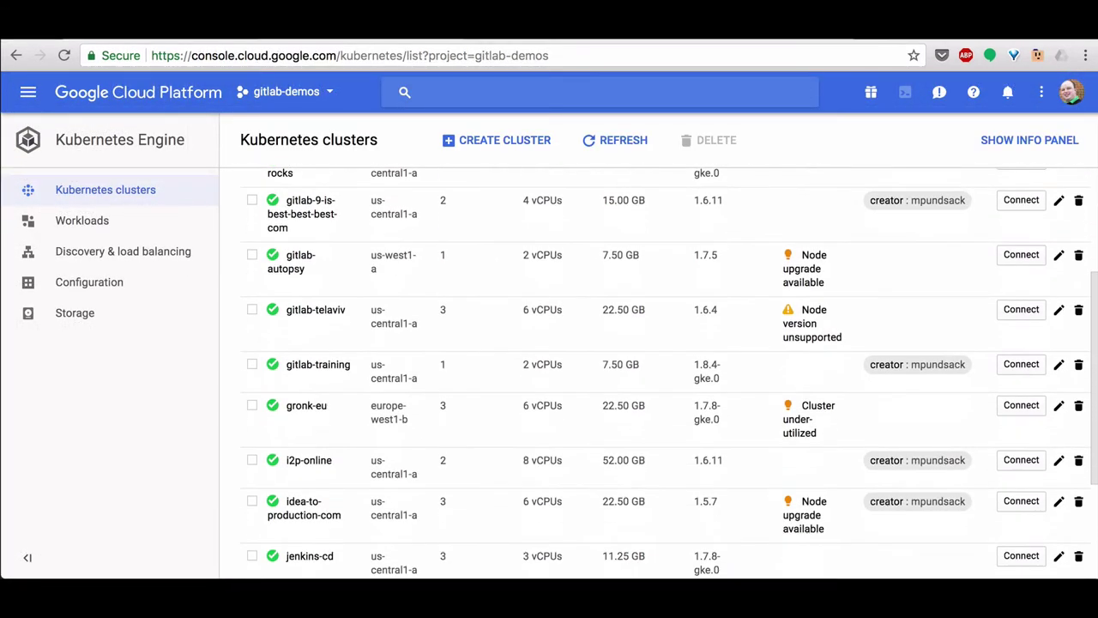
scroll(665, 375, down, 1)
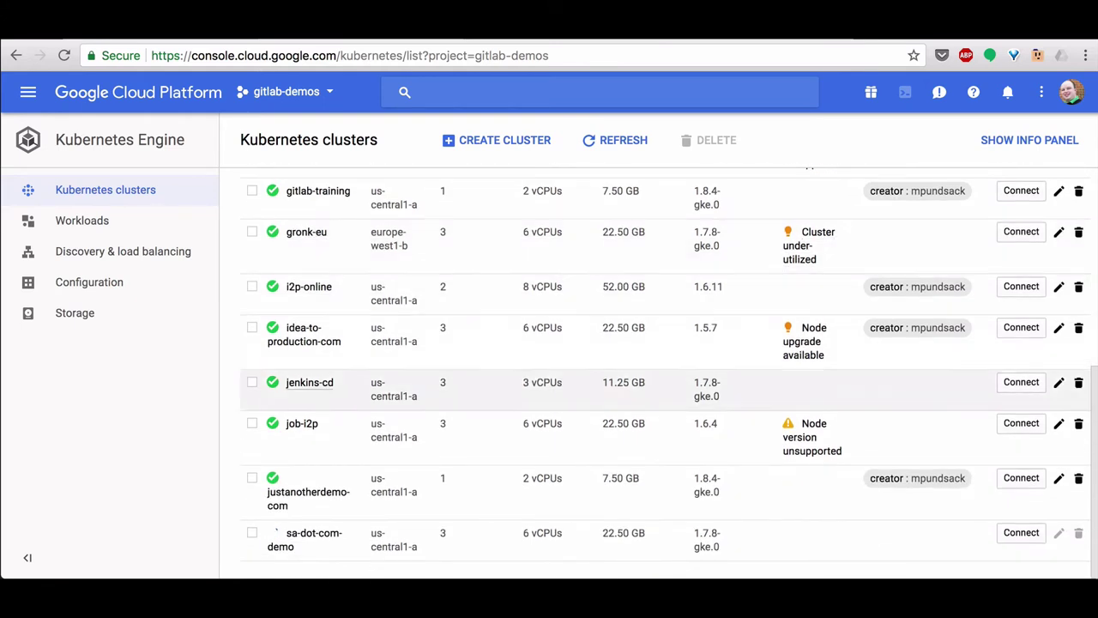
click(314, 533)
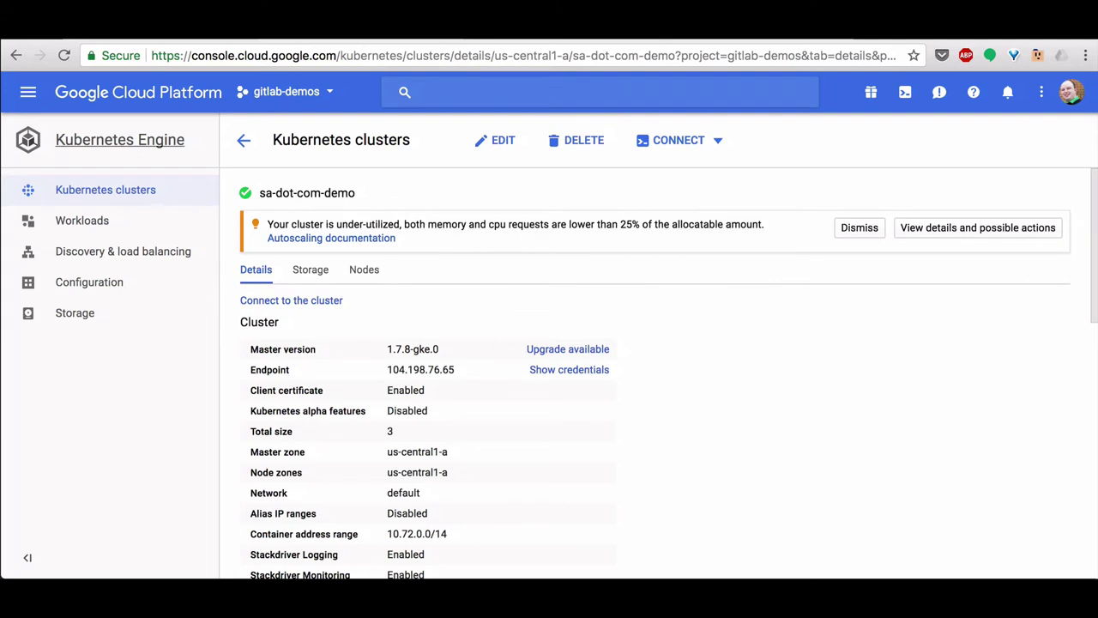
- Switch back to GitLab, reload the cluster integration page, and expand the cluster details to examine the cluster's connection settings
key(ctrl+Tab)
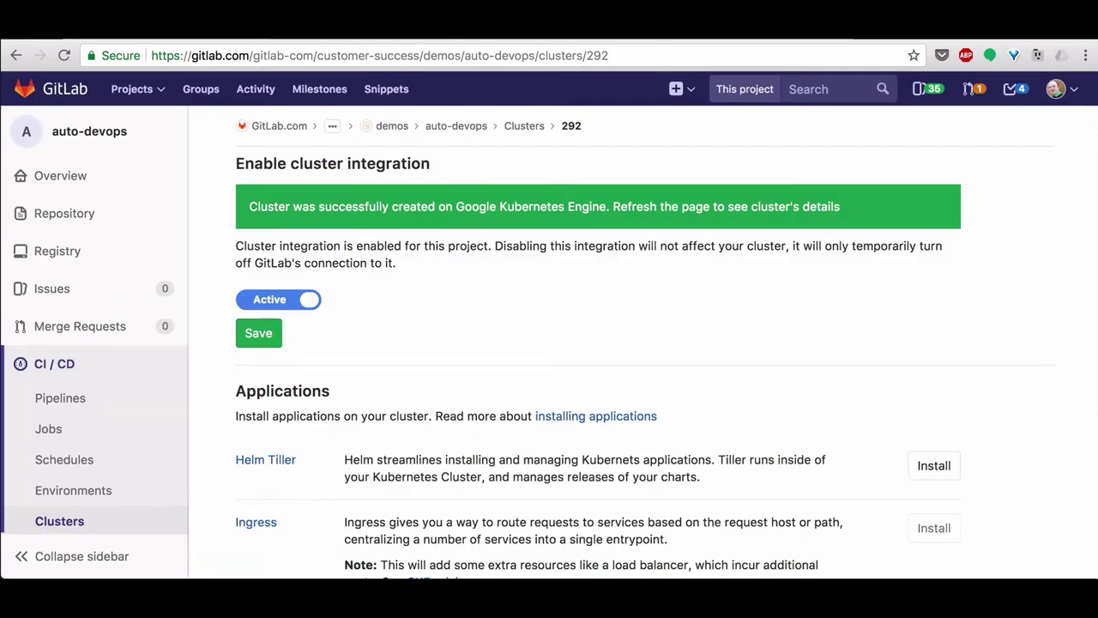
key(super+r)
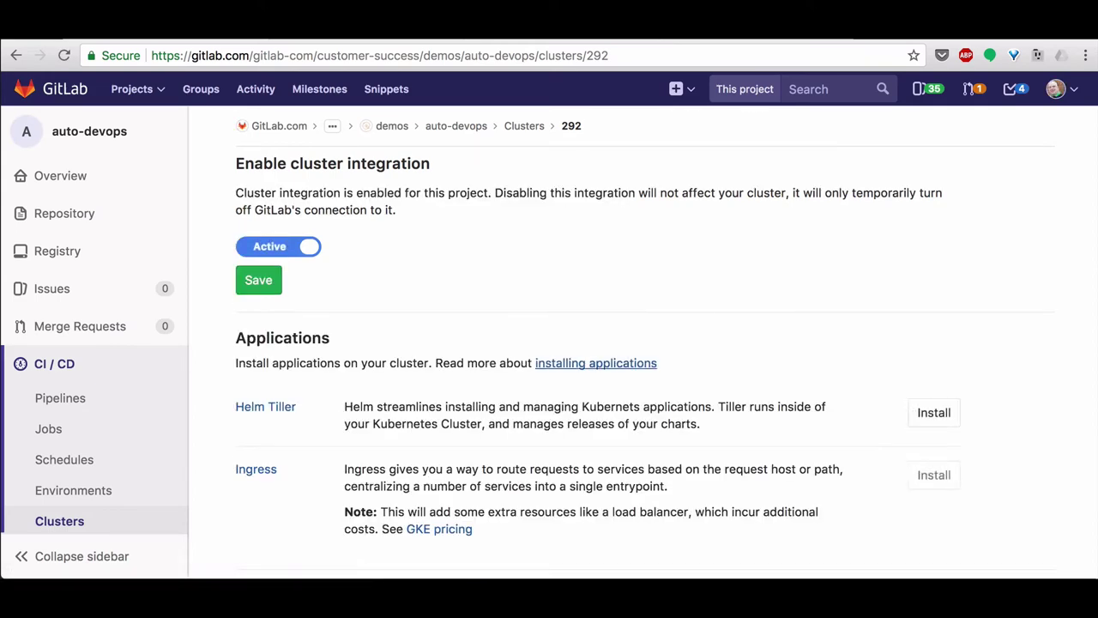
scroll(645, 341, down, 4)
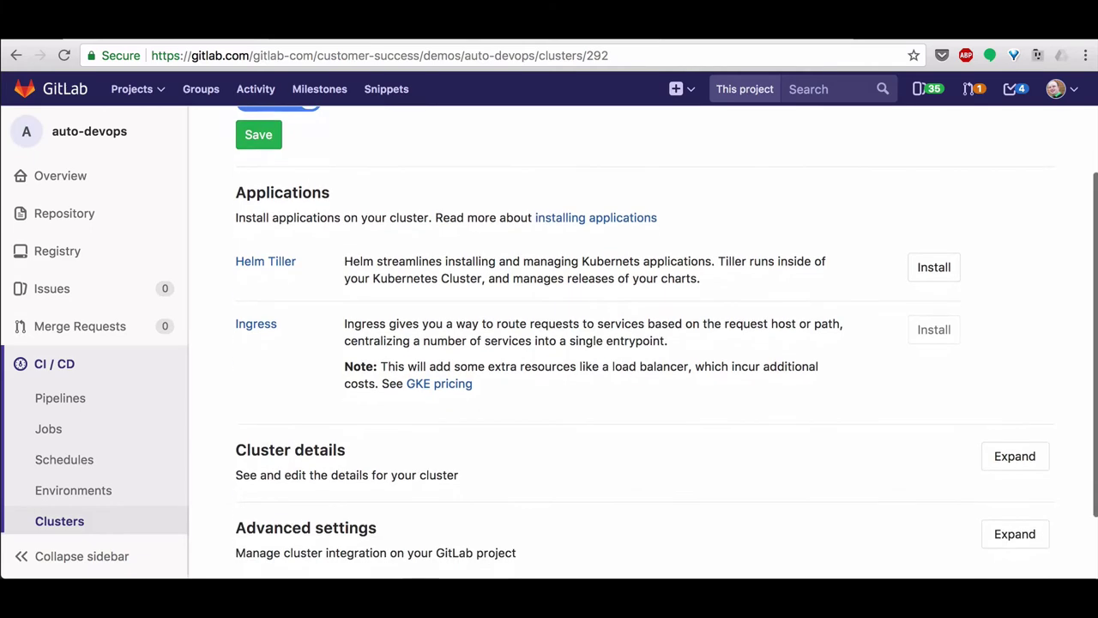
scroll(645, 341, down, 2)
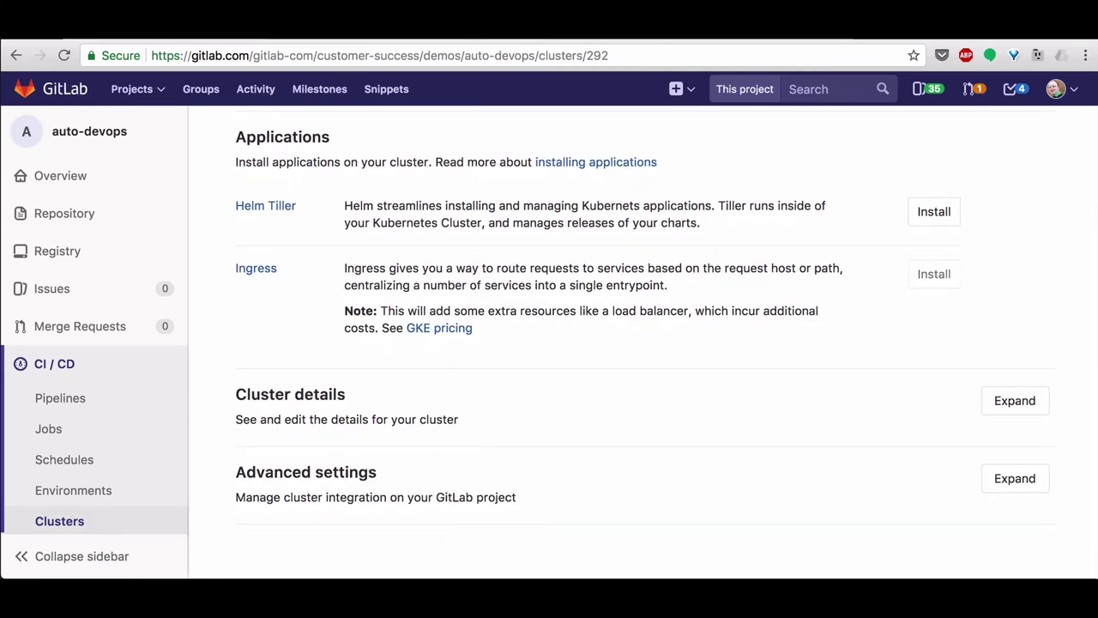
click(1015, 400)
scroll(1015, 401, down, 3)
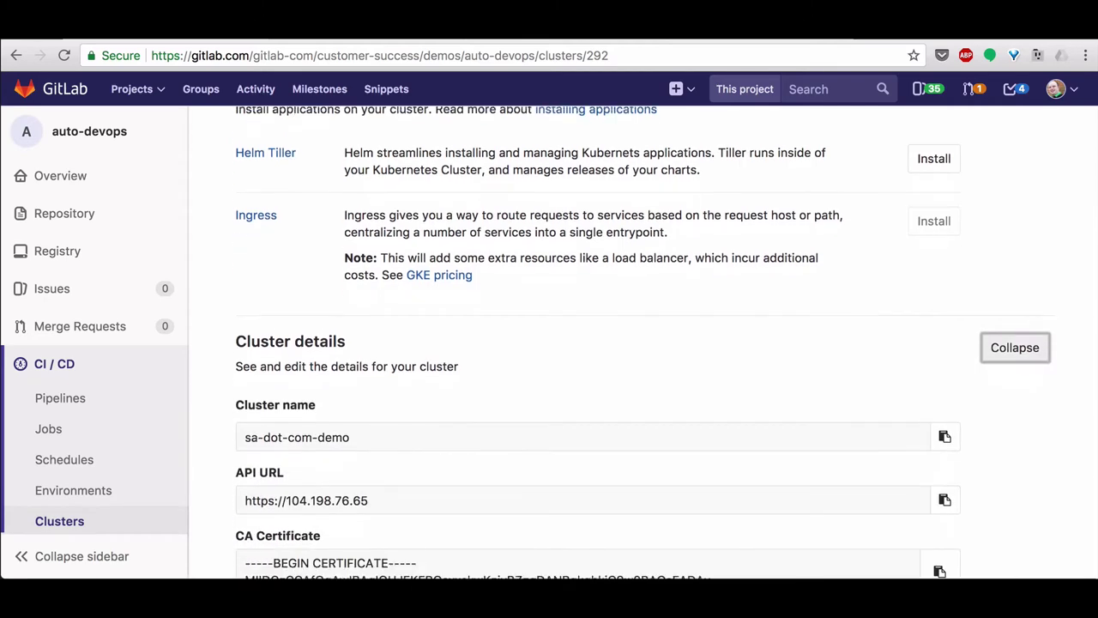
scroll(641, 343, down, 5)
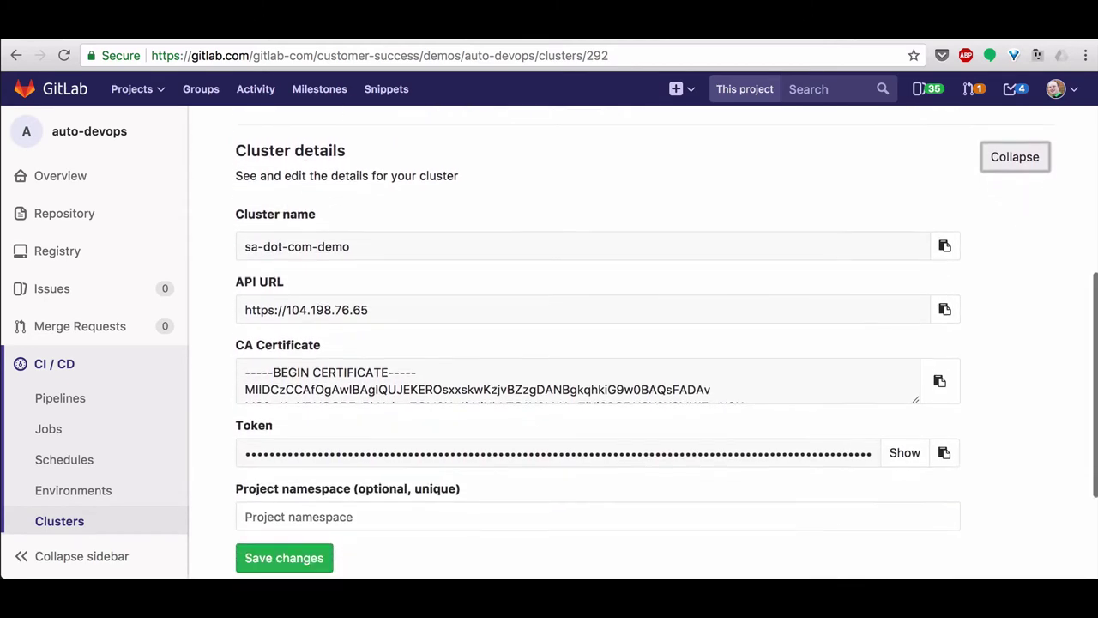
scroll(641, 343, down, 3)
- Install Helm Tiller and Ingress on the cluster, and return to the project's cluster list
scroll(1013, 460, up, 6)
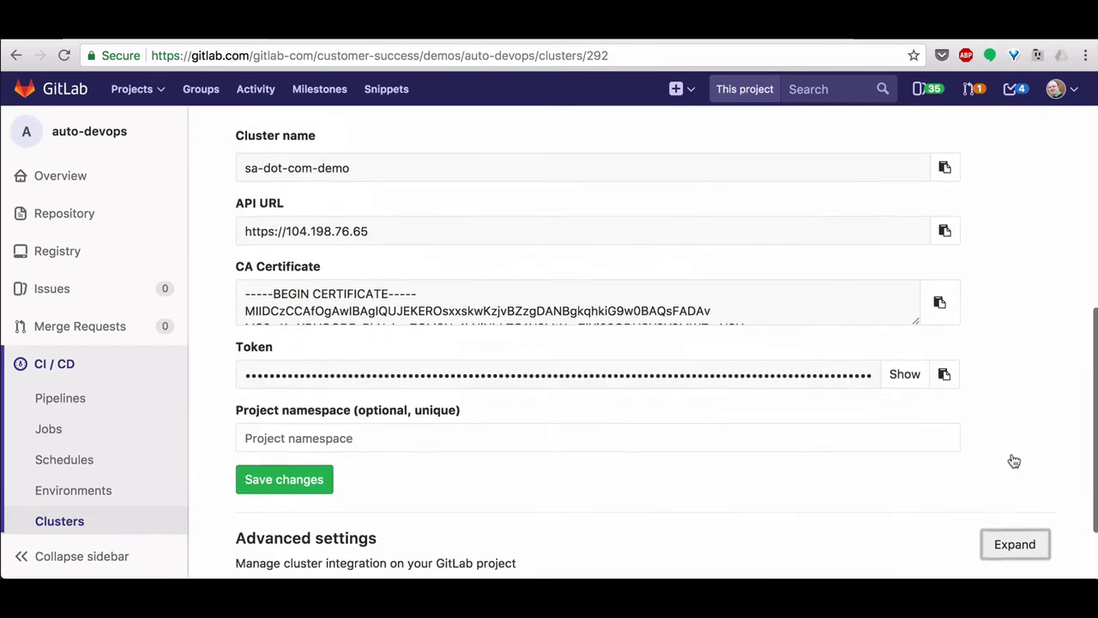
scroll(1013, 461, up, 6)
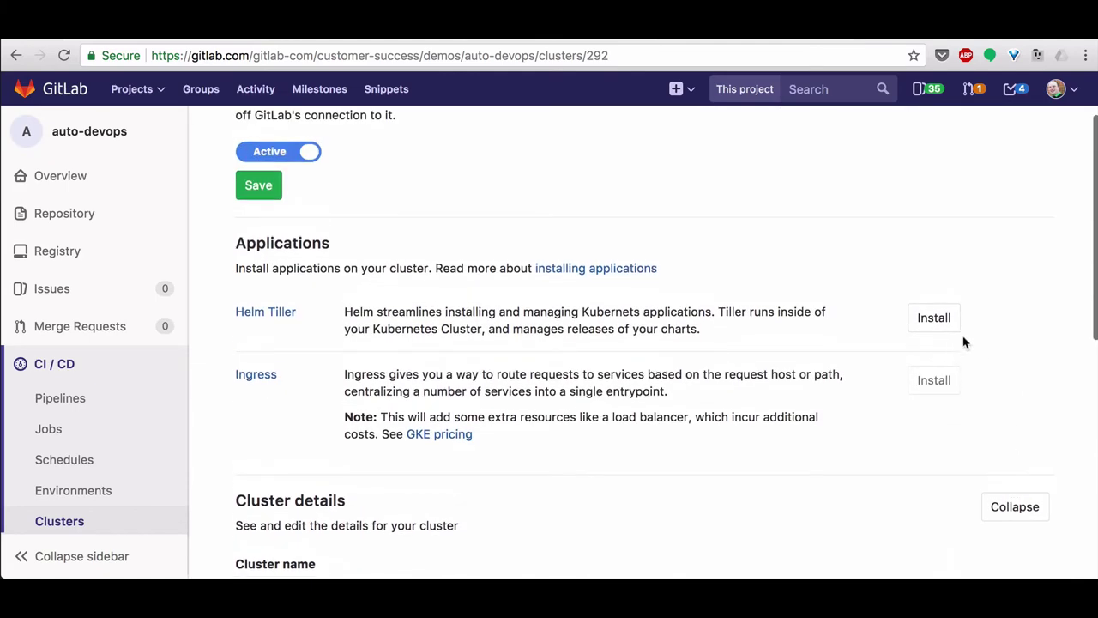
click(940, 319)
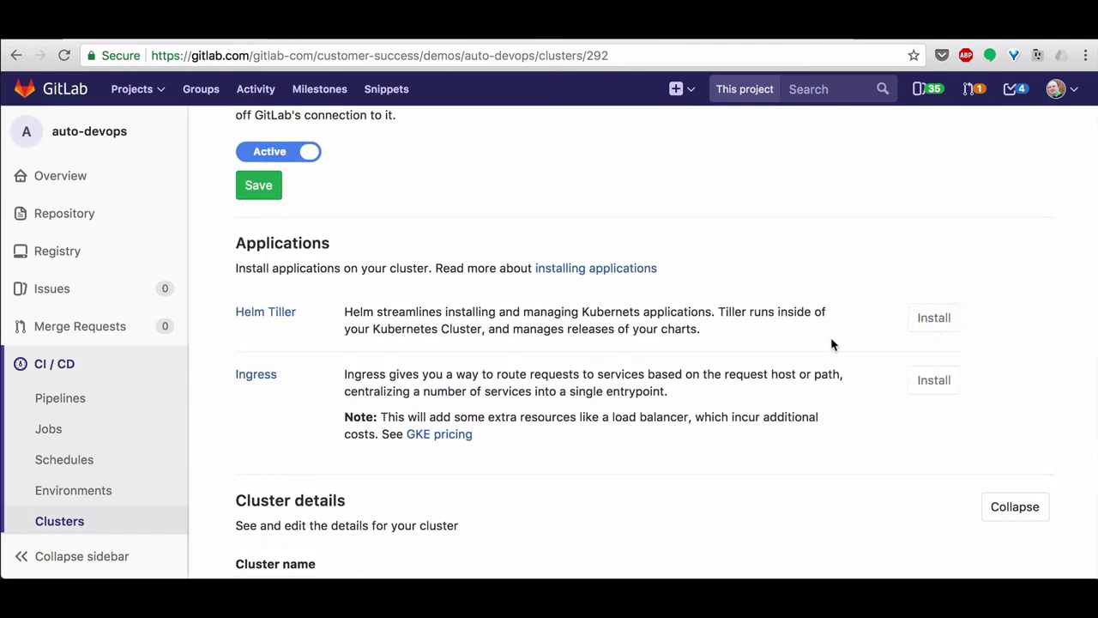
scroll(841, 347, down, 1)
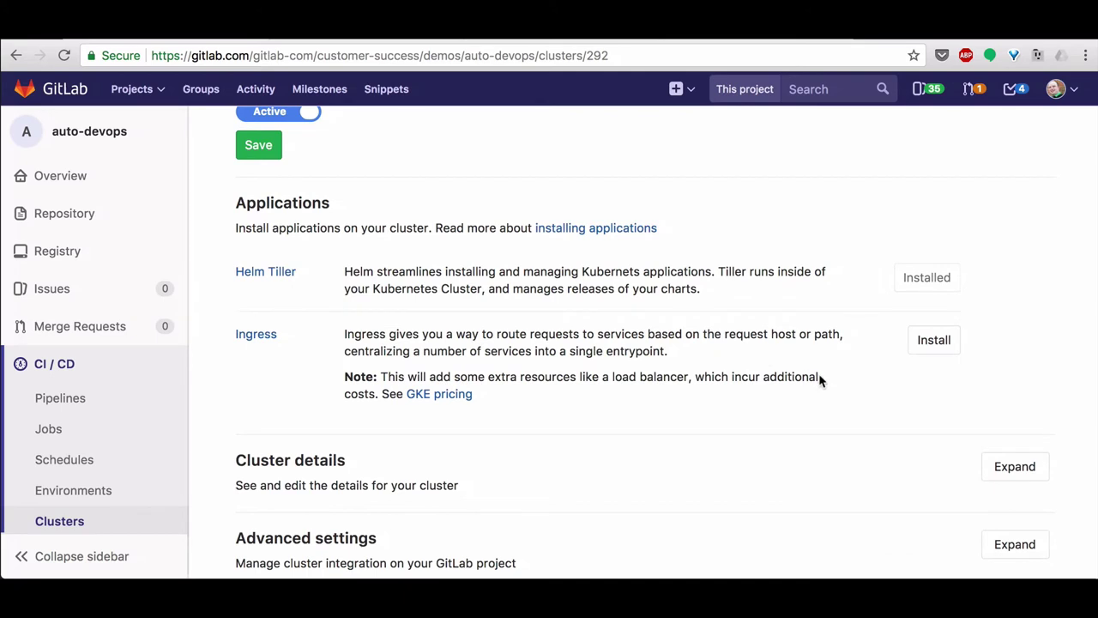
click(929, 341)
scroll(643, 270, up, 1)
scroll(642, 269, down, 3)
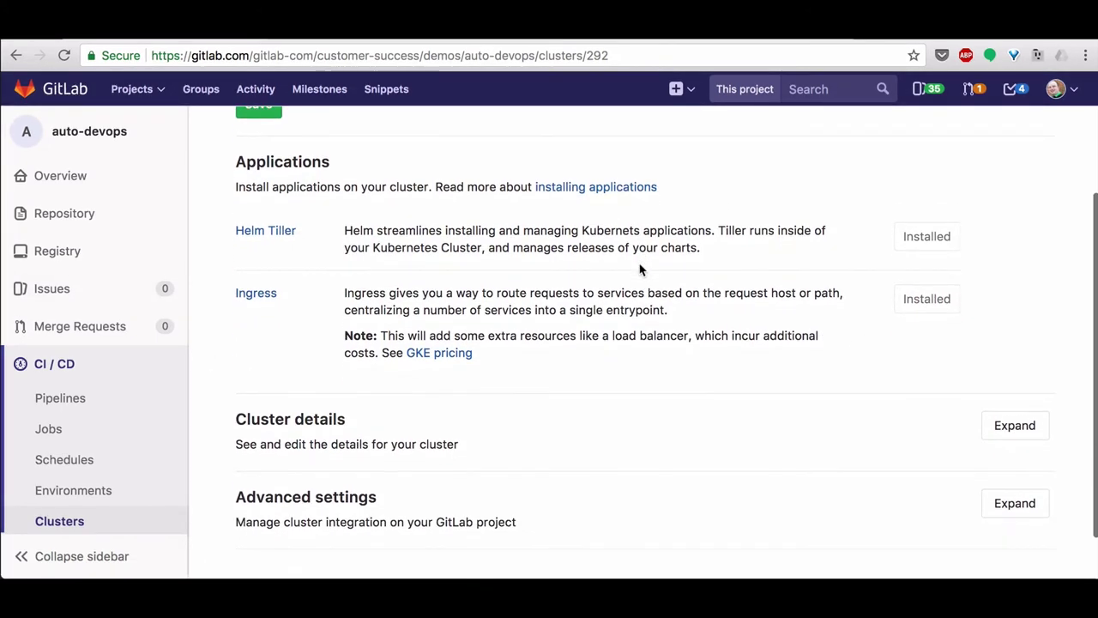
click(125, 525)
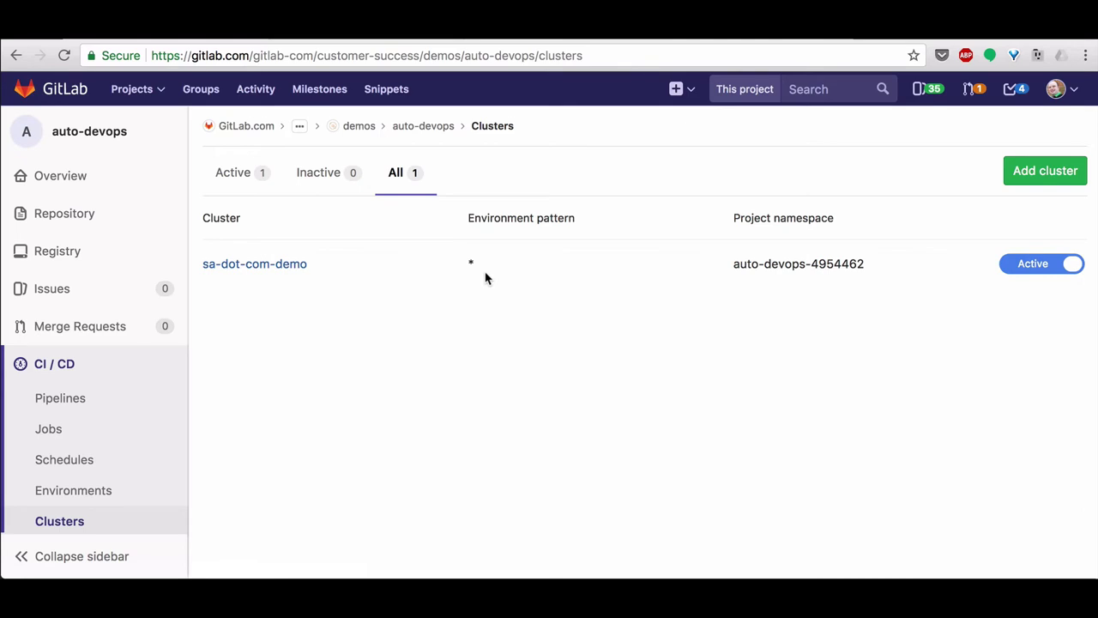
- In Google Cloud Platform, view the load balancer endpoints of the cluster's services, and open the friday-futbol zone in Cloud DNS
click(123, 251)
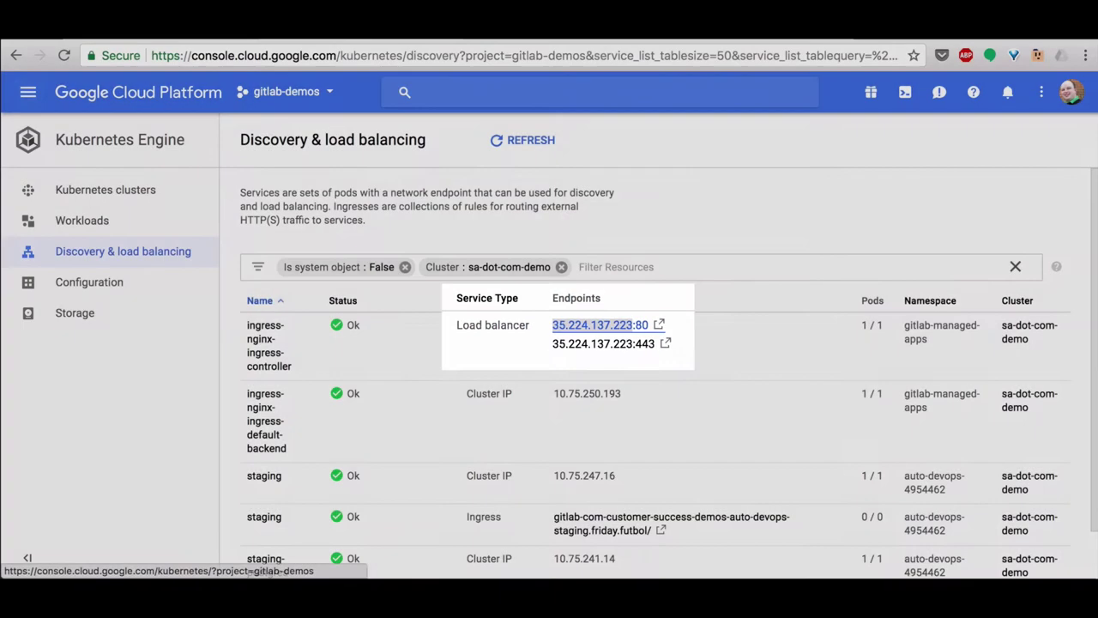
click(27, 92)
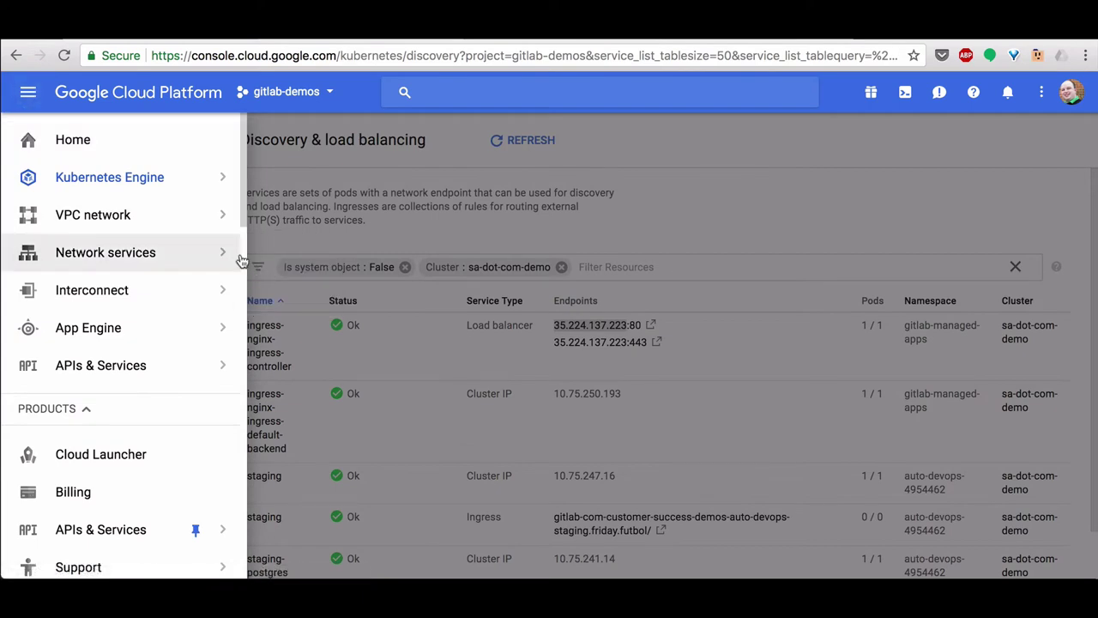
mouse_move(236, 259)
click(271, 276)
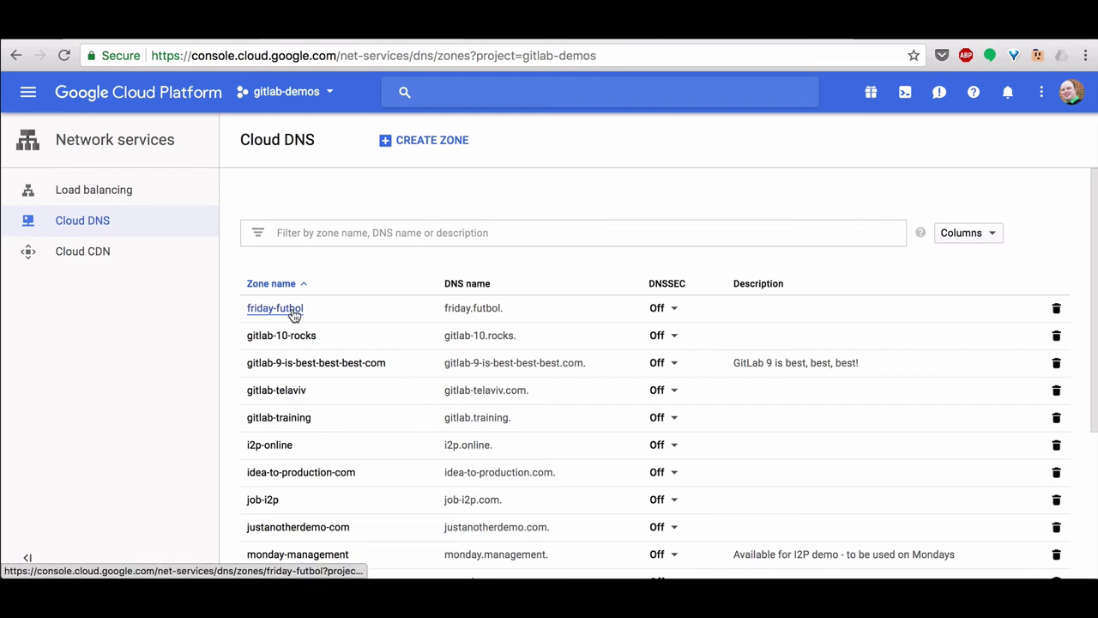
click(292, 309)
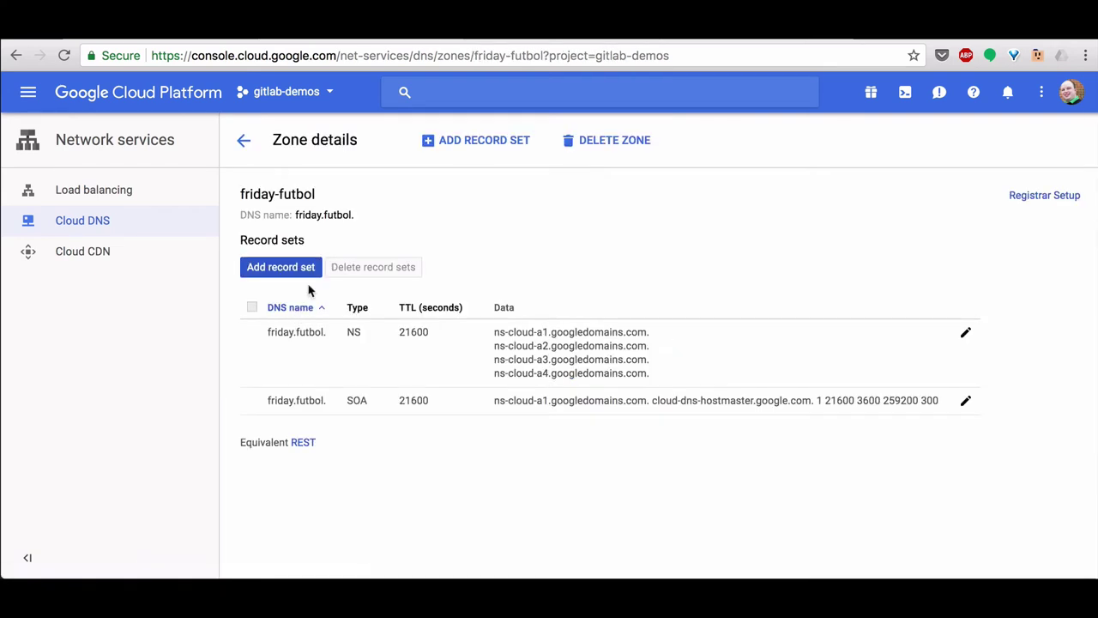
- Create an A record set in the friday.futbol zone with IPv4 address 35.224.137.223 and a TTL of 5 minutes
click(290, 267)
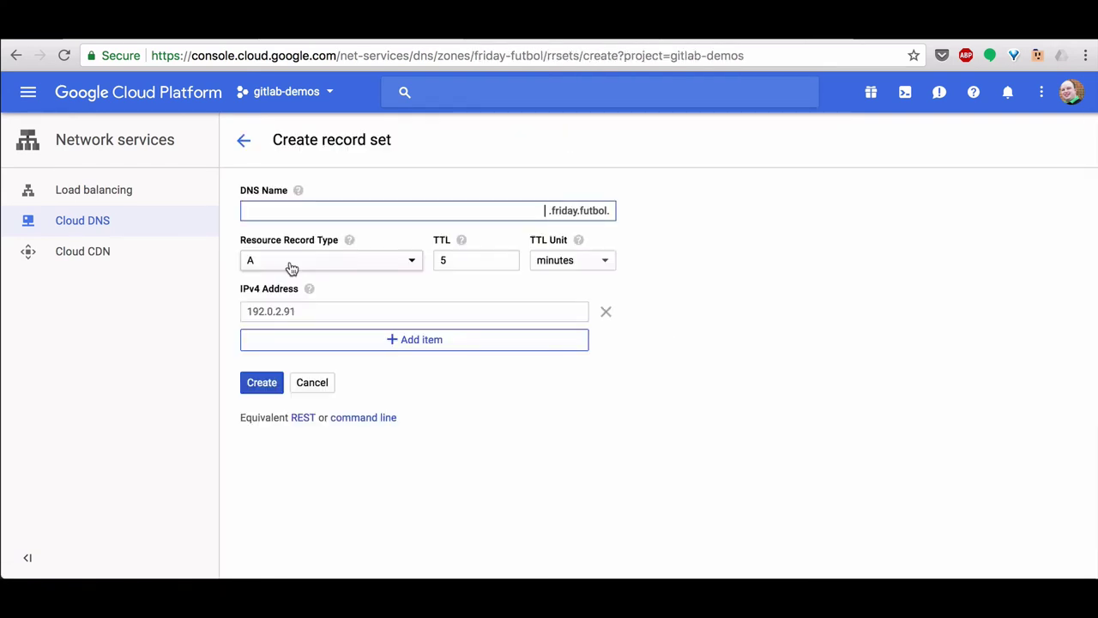
click(311, 309)
text(35.224.137.223)
click(266, 382)
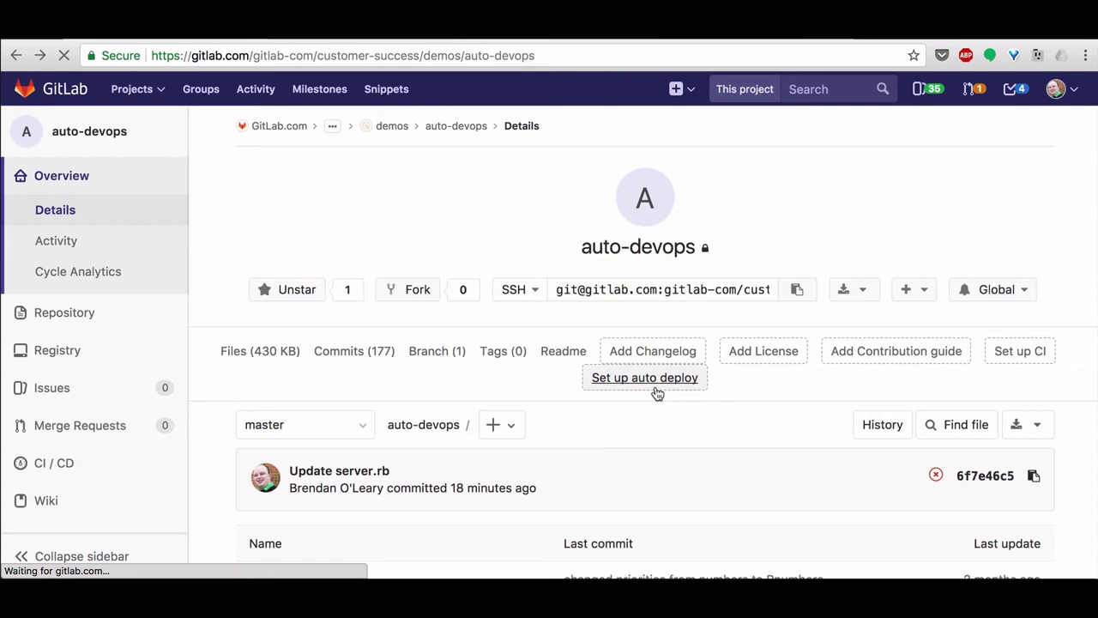
- In the GitLab auto-devops project, start the auto deploy setup and apply the Kubernetes template to the new .gitlab-ci.yml file
click(655, 388)
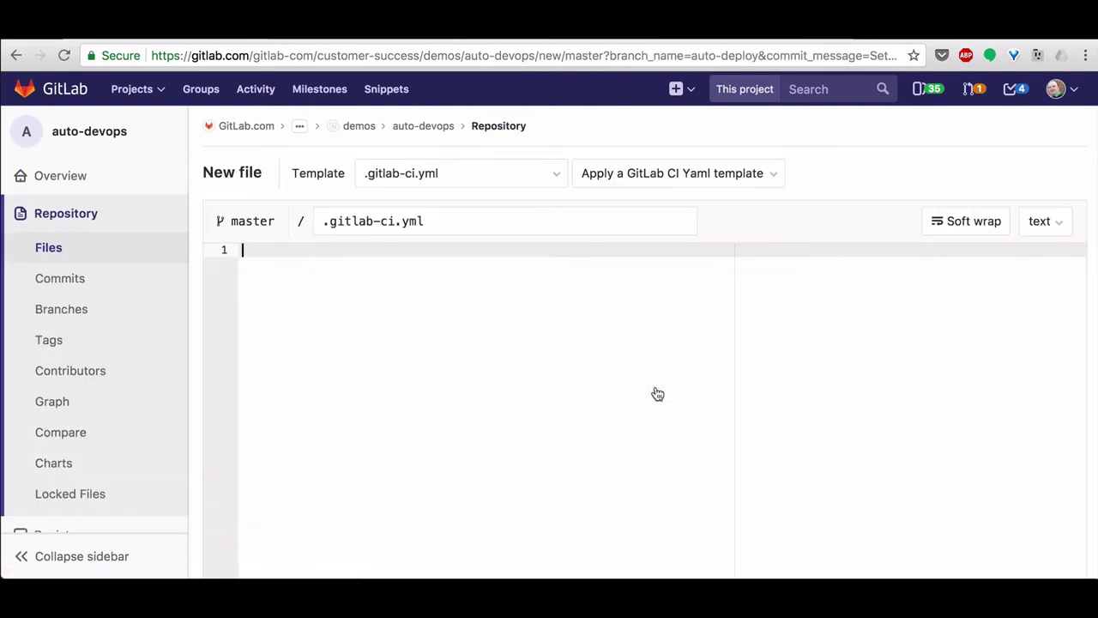
click(679, 189)
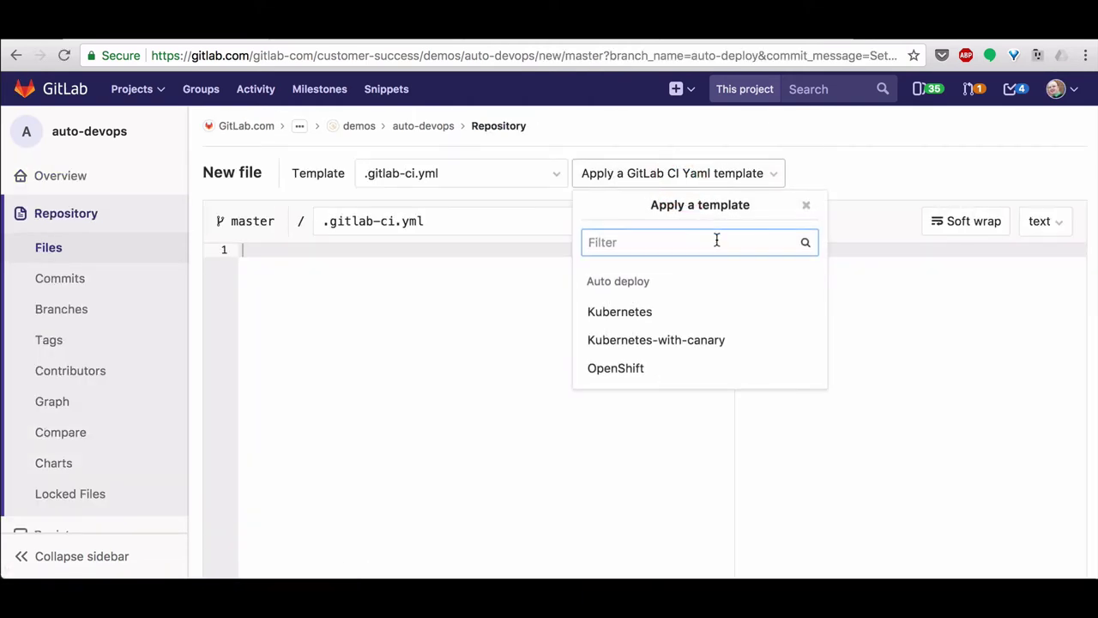
click(652, 313)
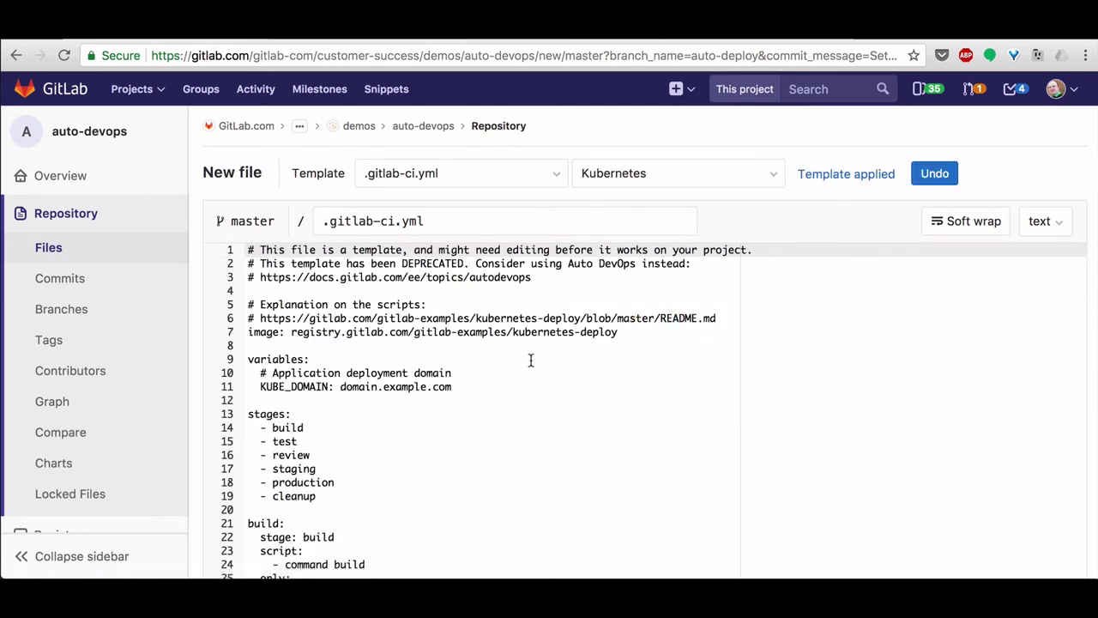
- Replace the placeholder value of the KUBE_DOMAIN variable with friday.futbol
drag(343, 387, 457, 388)
text(friday)
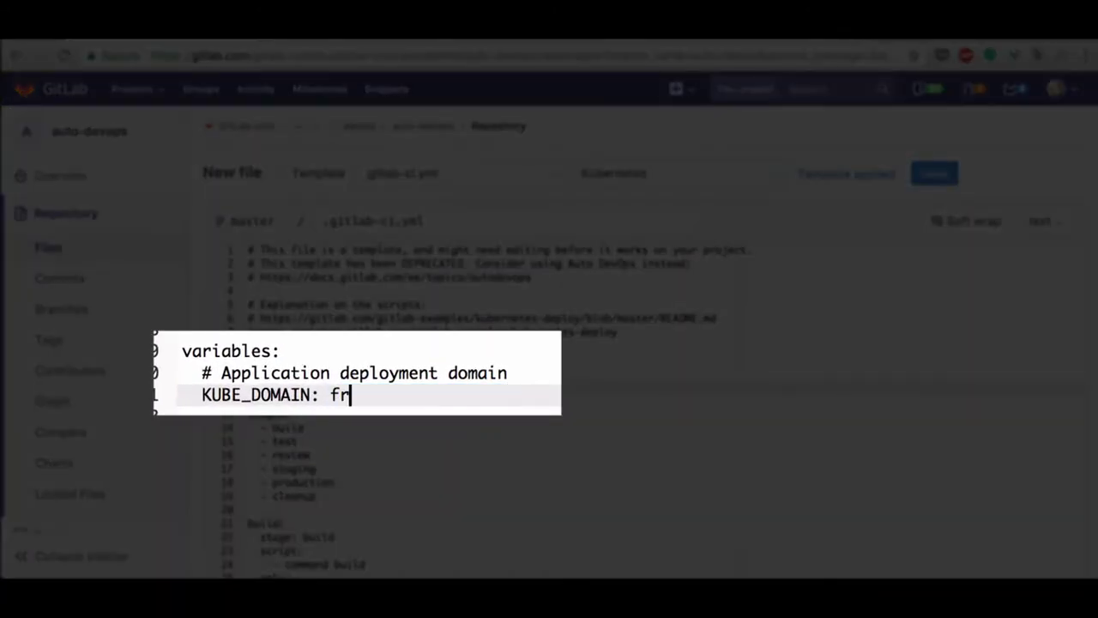
text(.futbol)
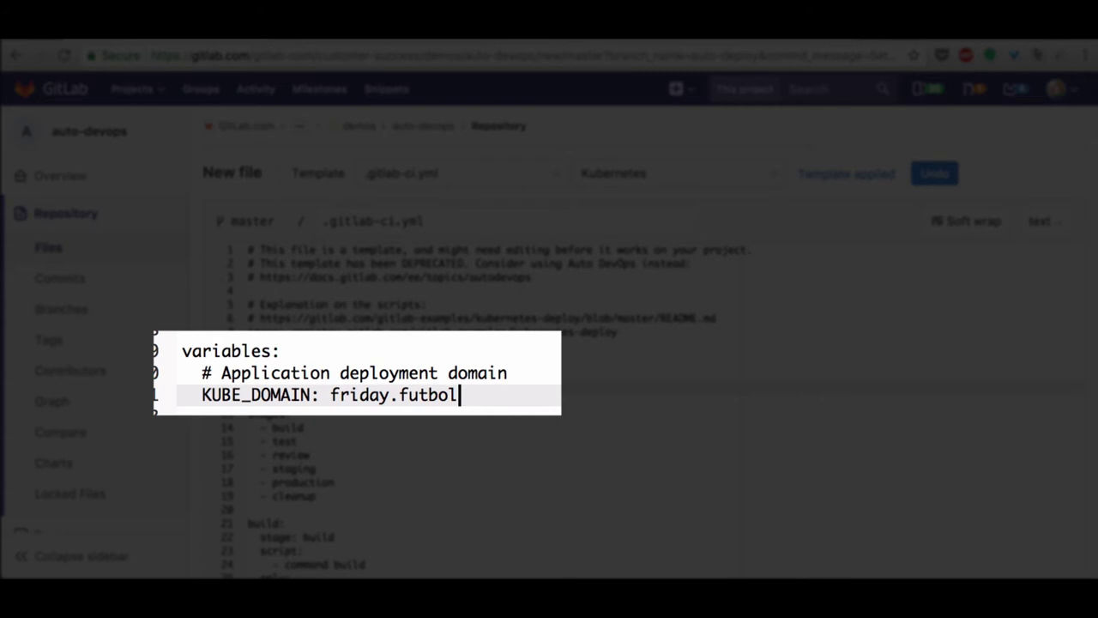
- Commit the new .gitlab-ci.yml to the auto-deploy branch with the message "Set up auto deploy", starting a new merge request
scroll(1017, 369, down, 1)
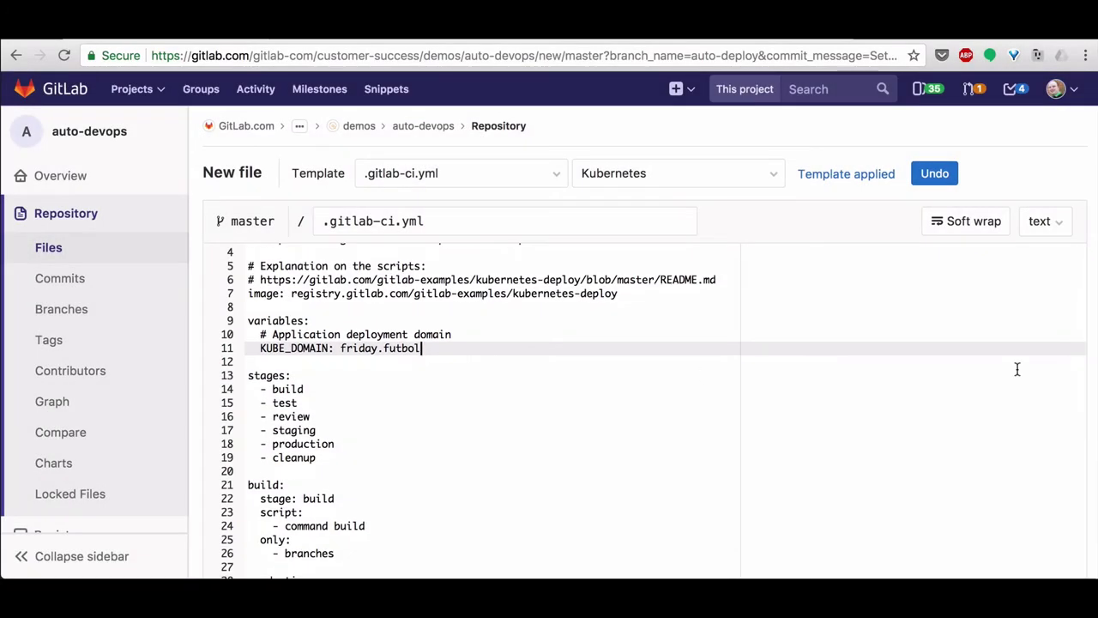
scroll(1017, 369, down, 10)
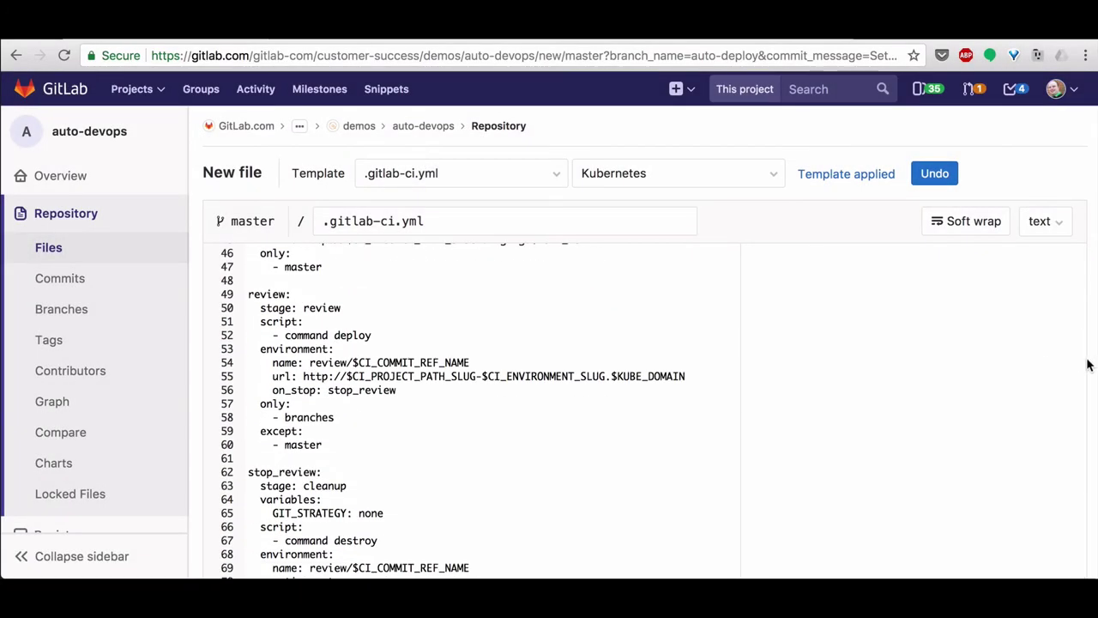
scroll(1087, 364, down, 5)
click(683, 333)
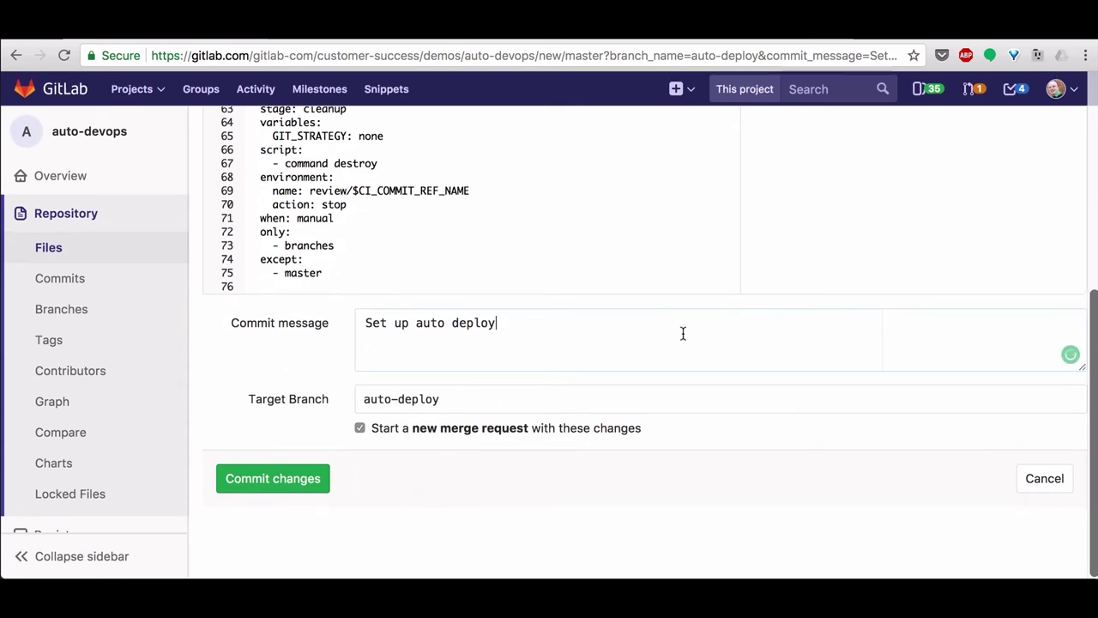
click(265, 479)
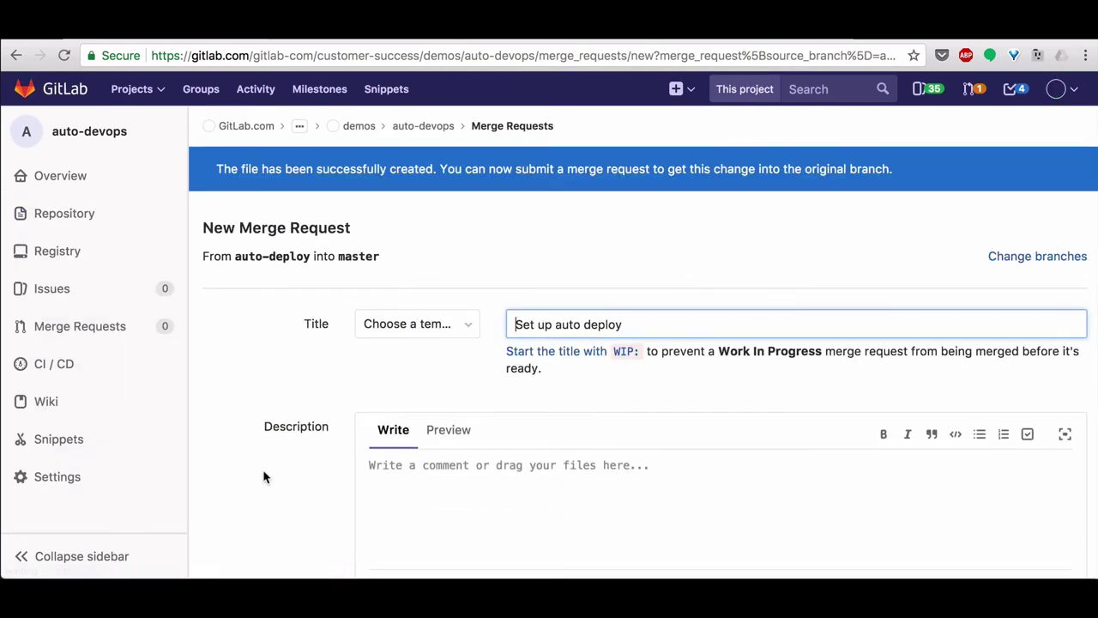
- Submit the auto-deploy into master merge request with source branch removal and commit squashing enabled, and merge it
scroll(561, 424, down, 5)
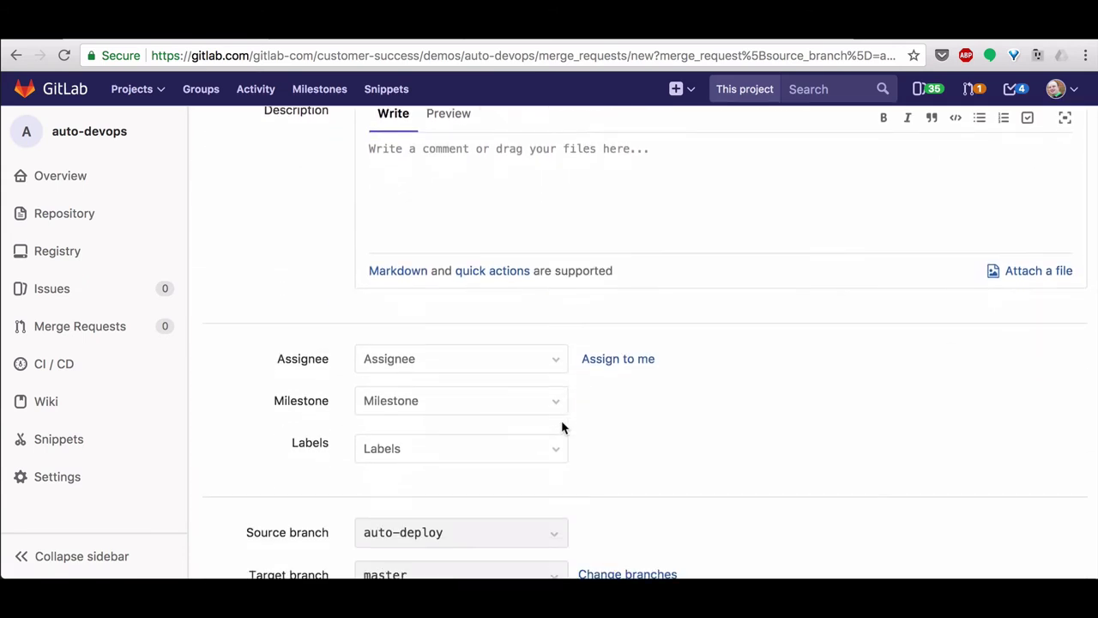
scroll(562, 426, down, 3)
click(360, 465)
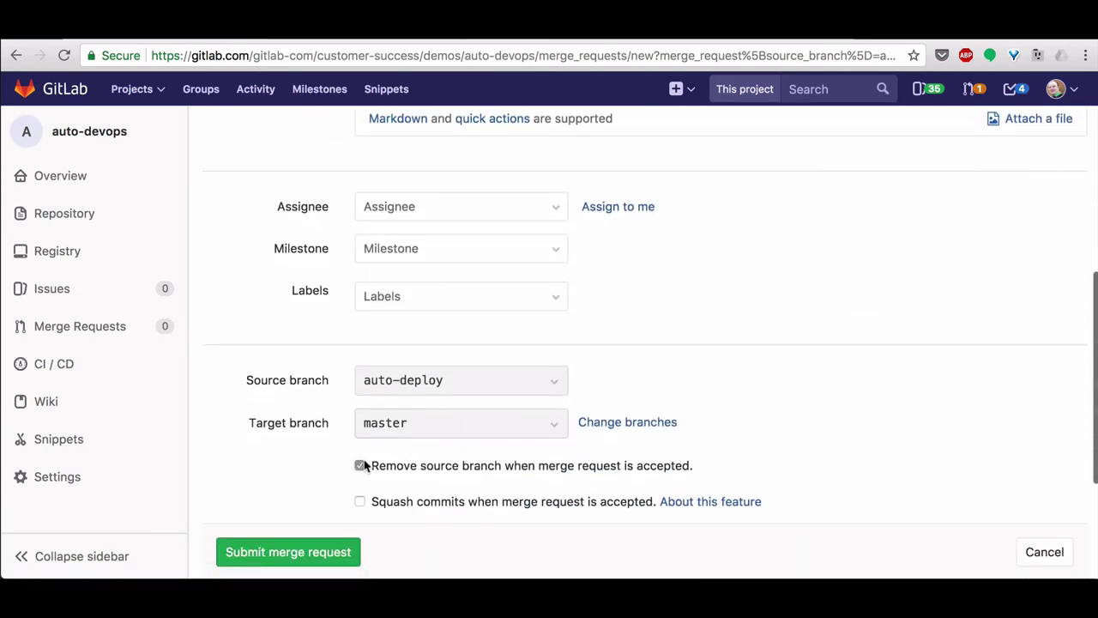
click(359, 501)
click(321, 542)
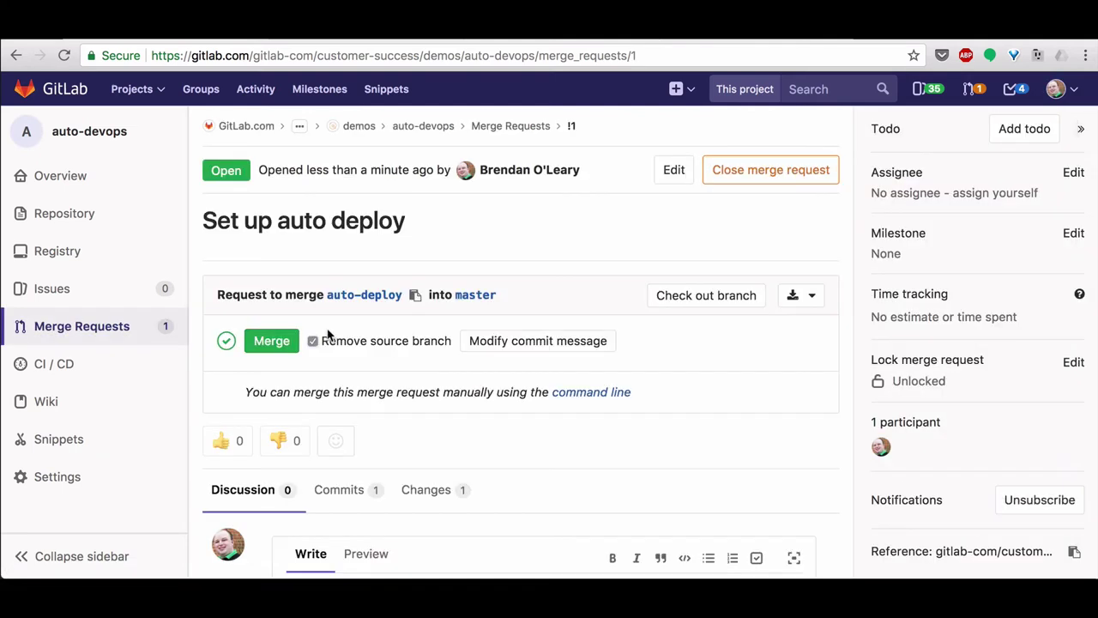
click(268, 343)
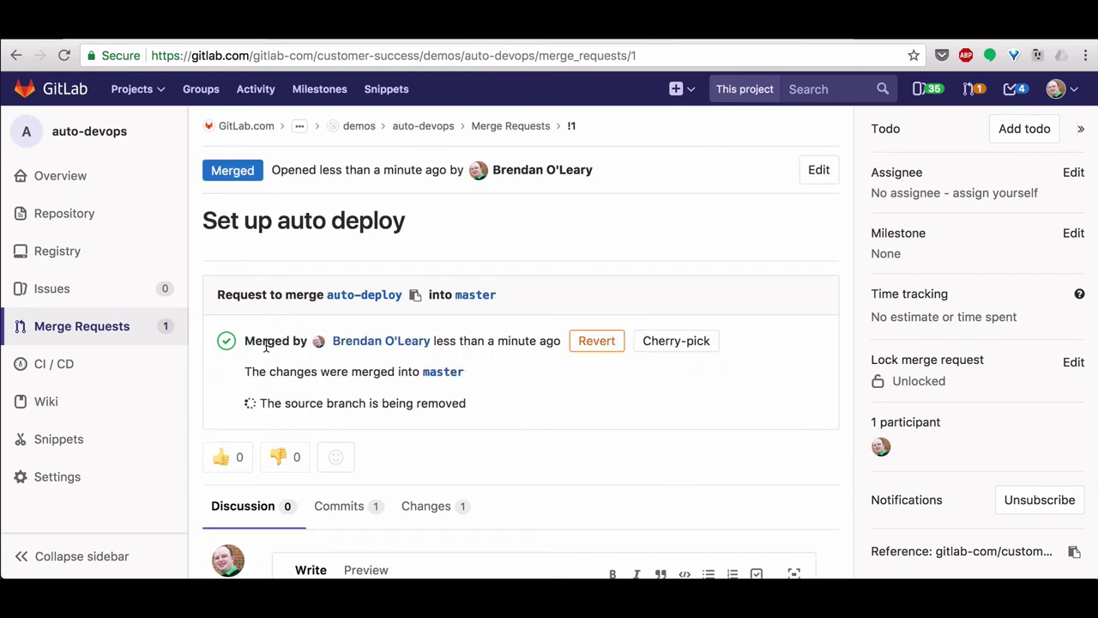
- Open the running pipeline of the auto-deploy merge on master to view its build, staging and production jobs
mouse_move(177, 377)
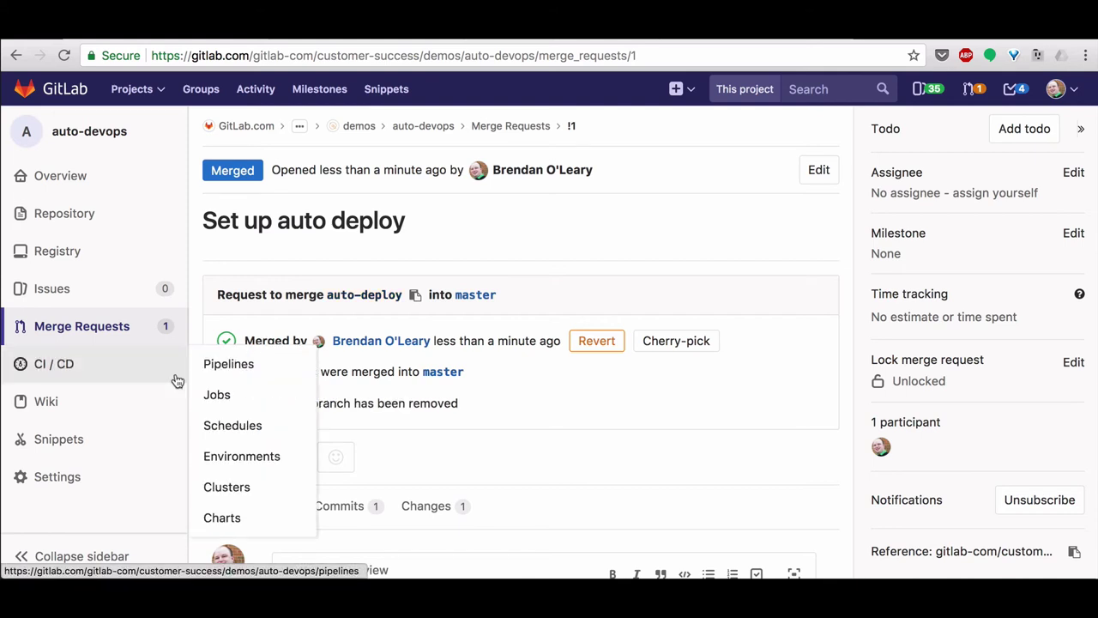
click(225, 369)
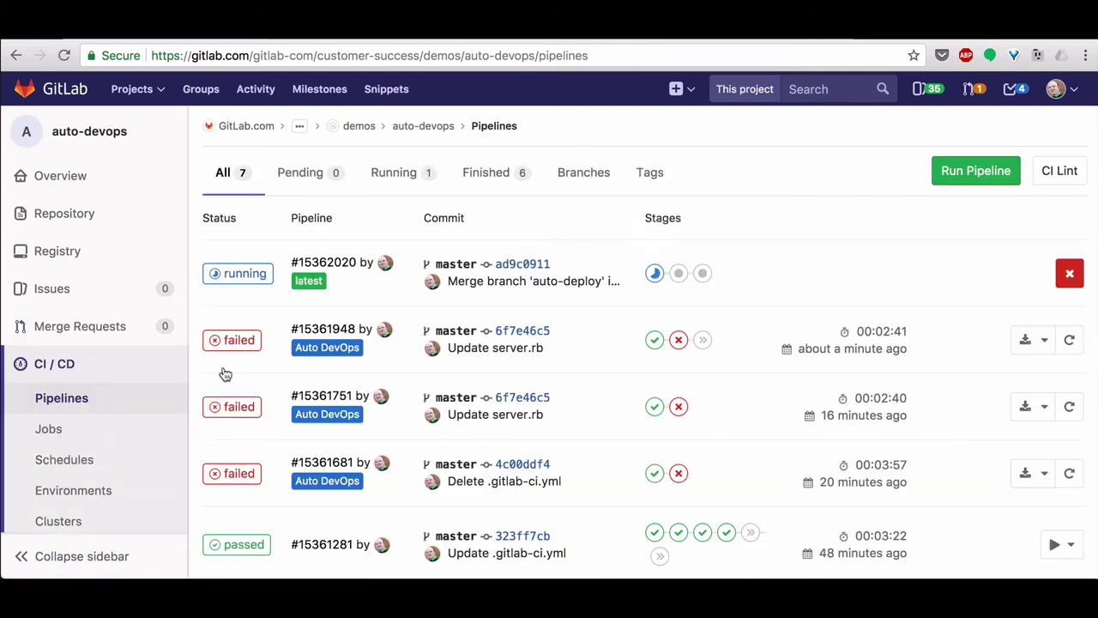
click(253, 279)
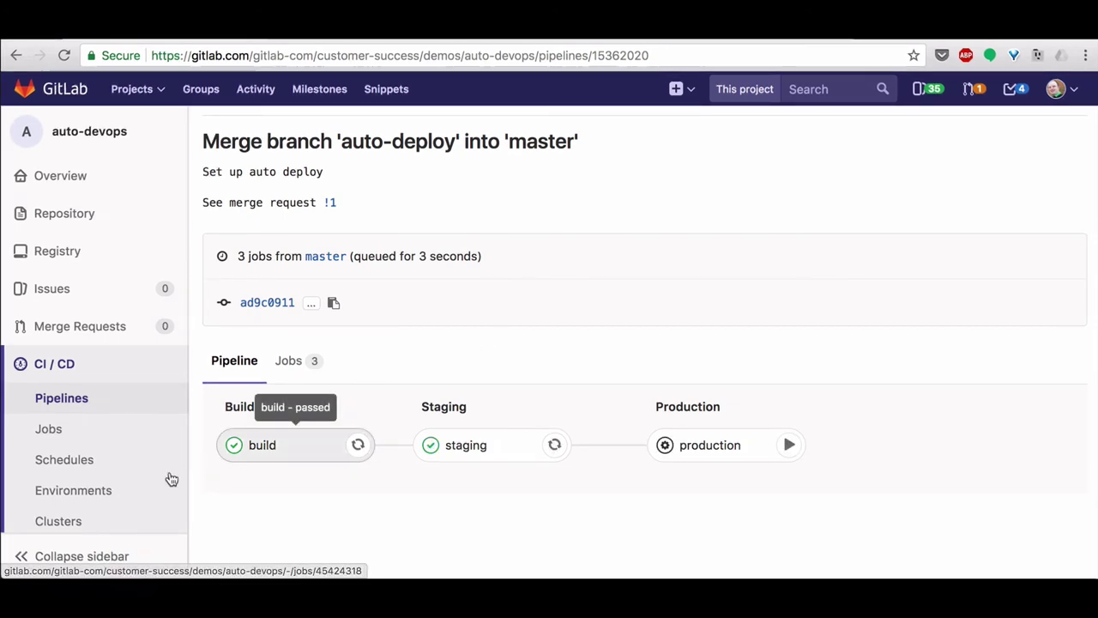
- View the deployed site of the staging environment, and return to the environments list
click(141, 494)
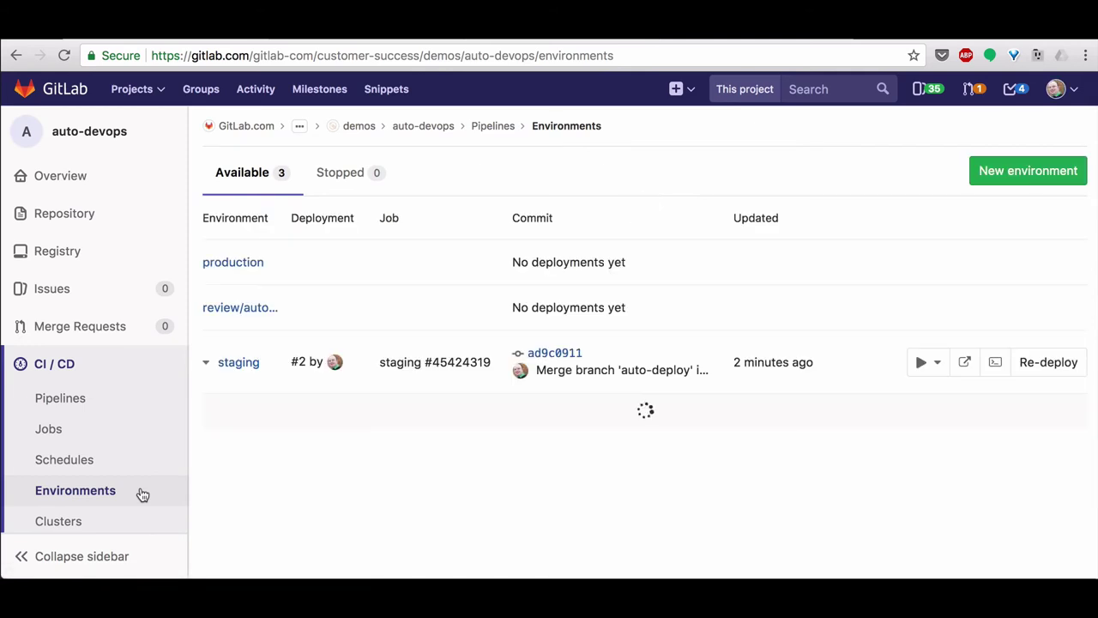
click(966, 365)
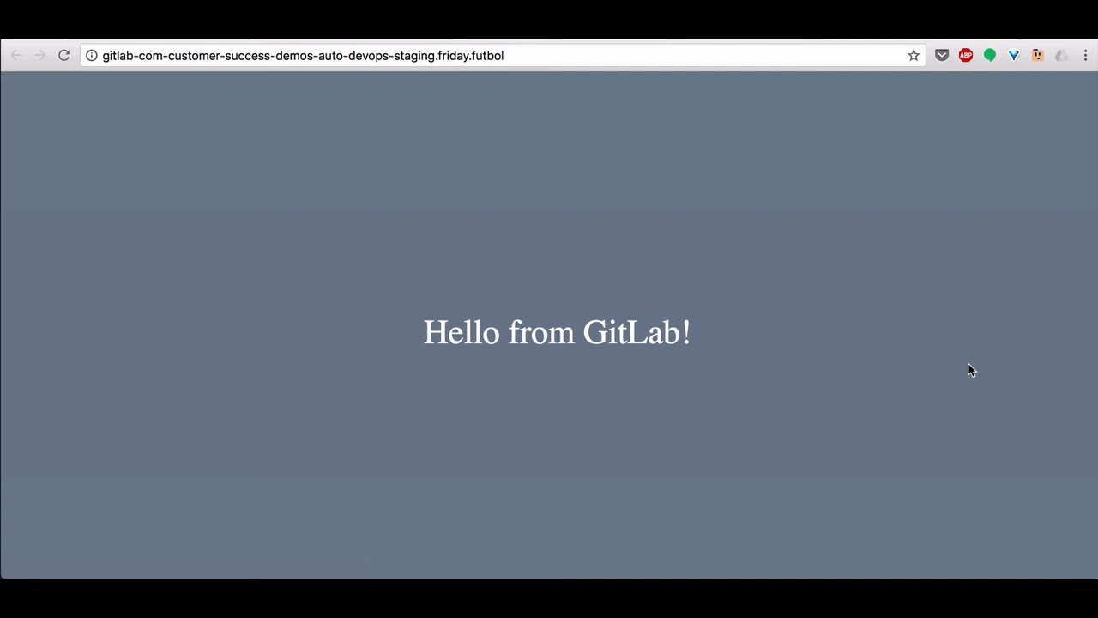
key(super+w)
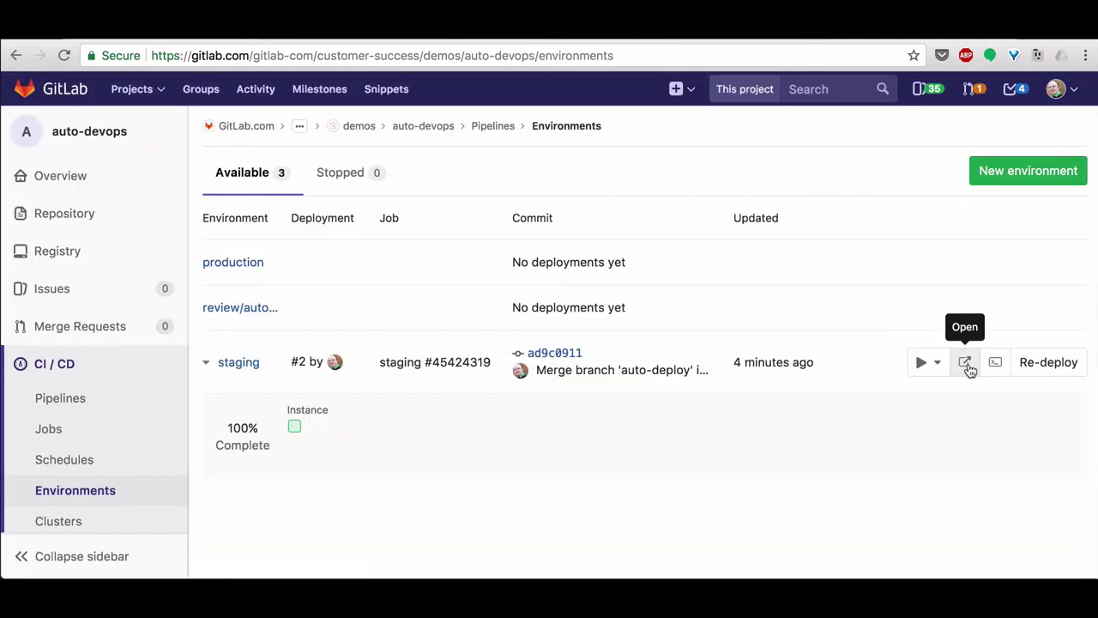
- Deploy the staging environment's build to production, and open the merge commit's pipeline to follow the production job
click(935, 366)
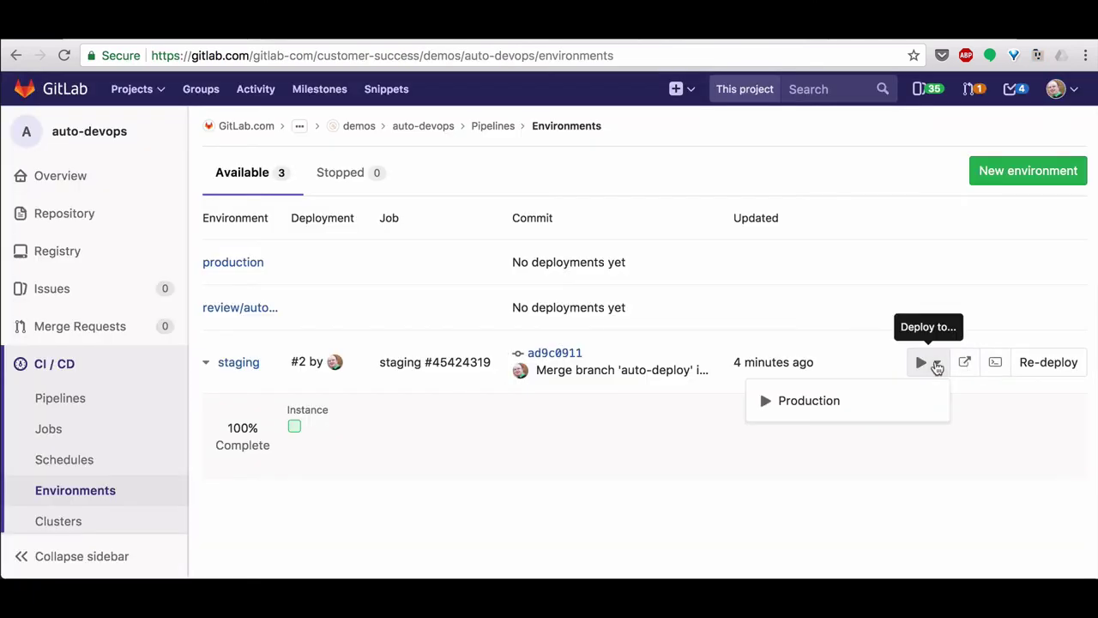
click(883, 401)
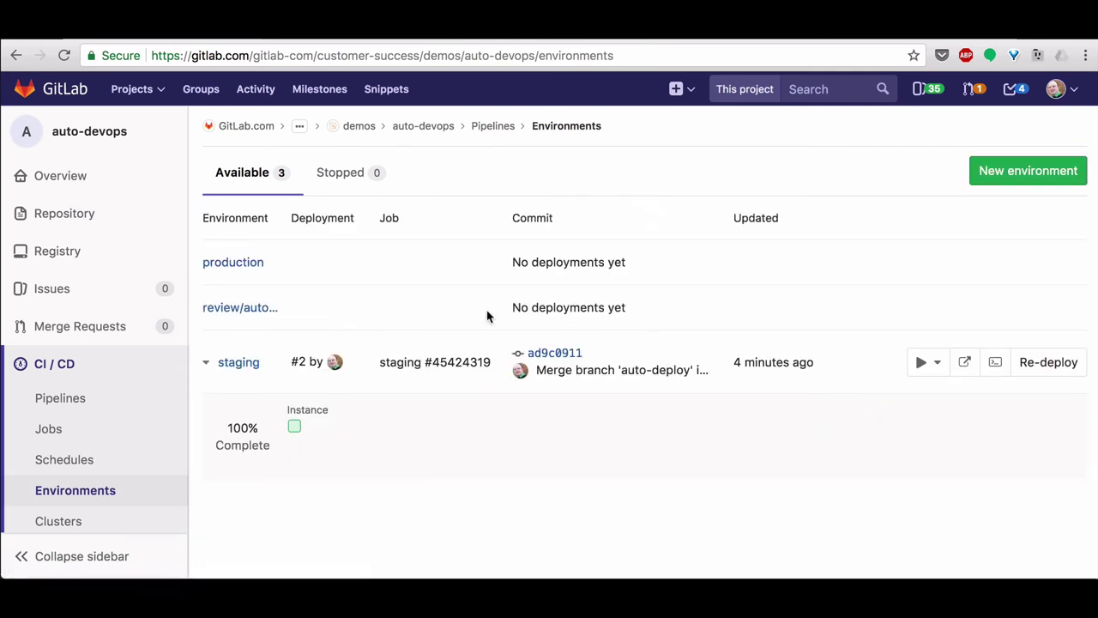
click(209, 366)
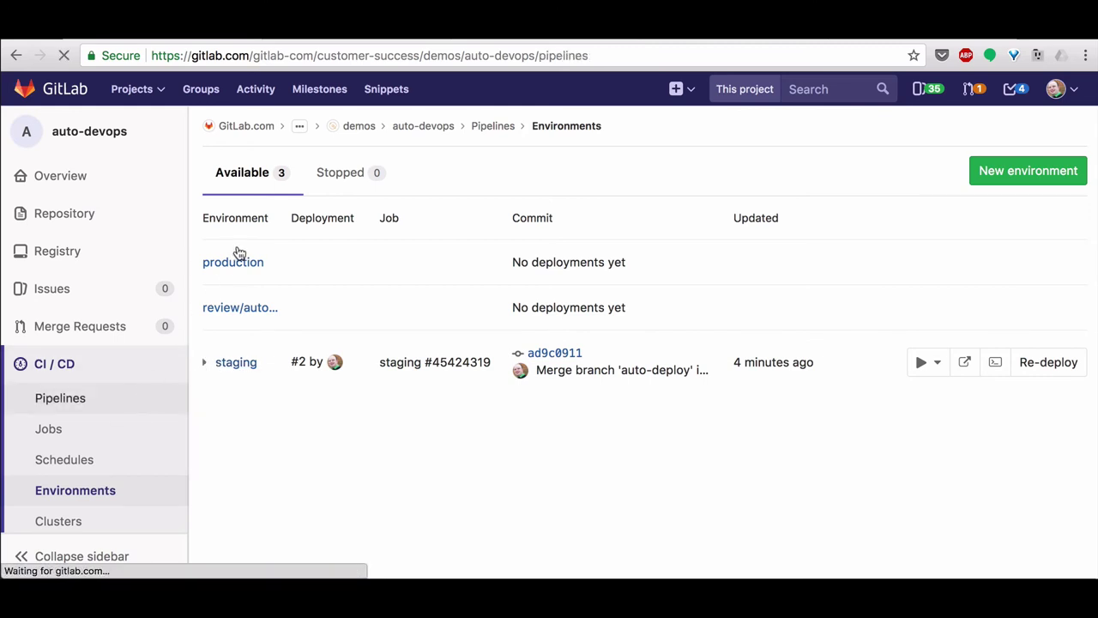
click(264, 276)
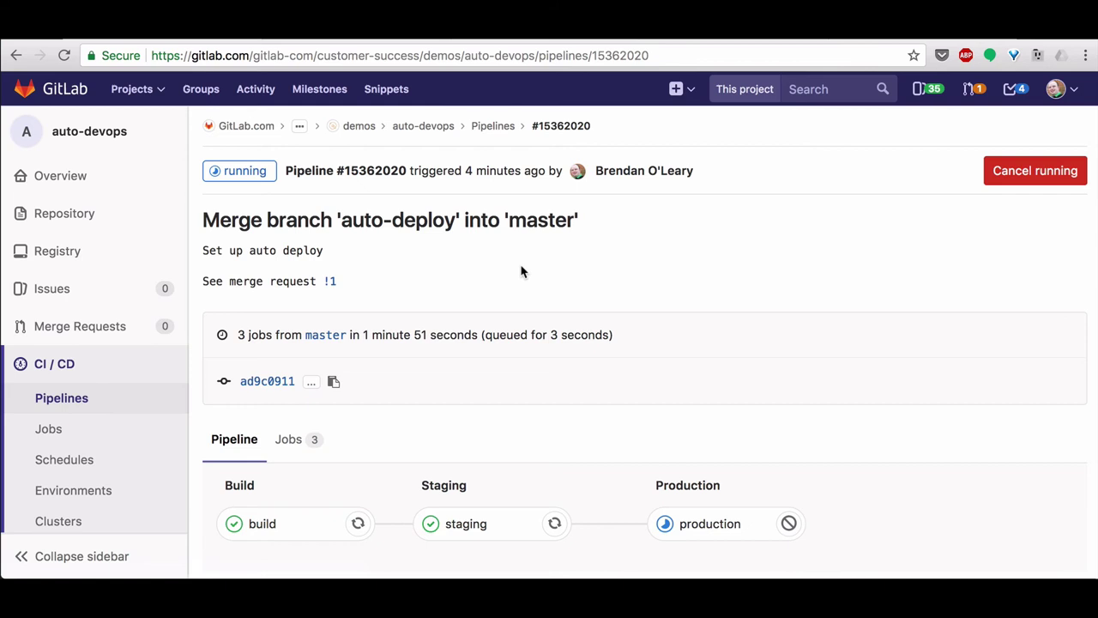
- View the deployed site of the production environment, and return to the environments list
click(82, 494)
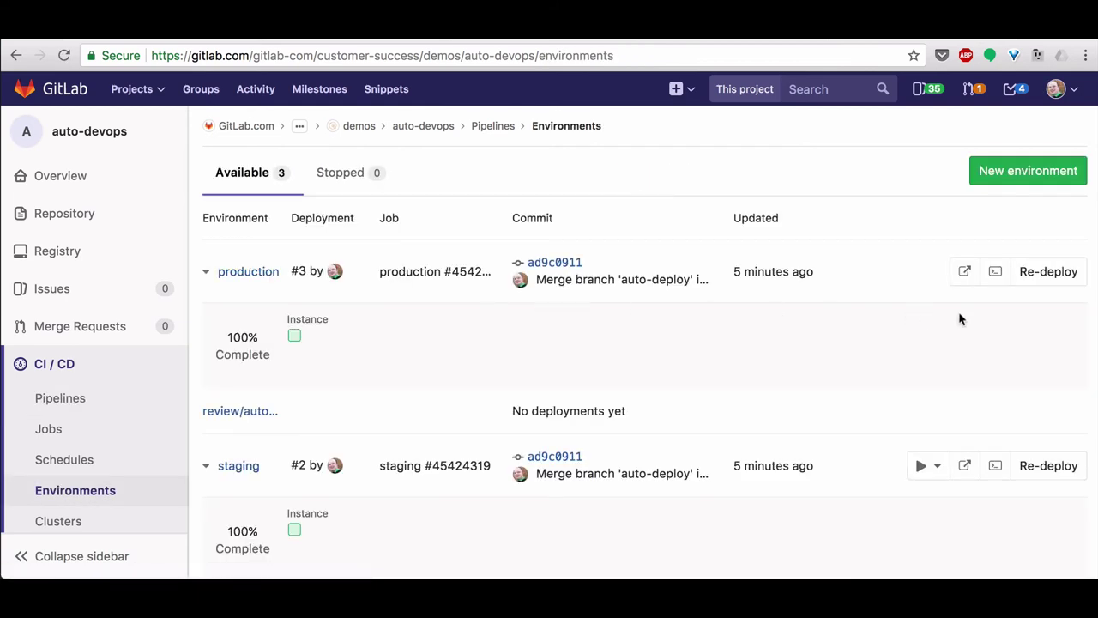
click(965, 273)
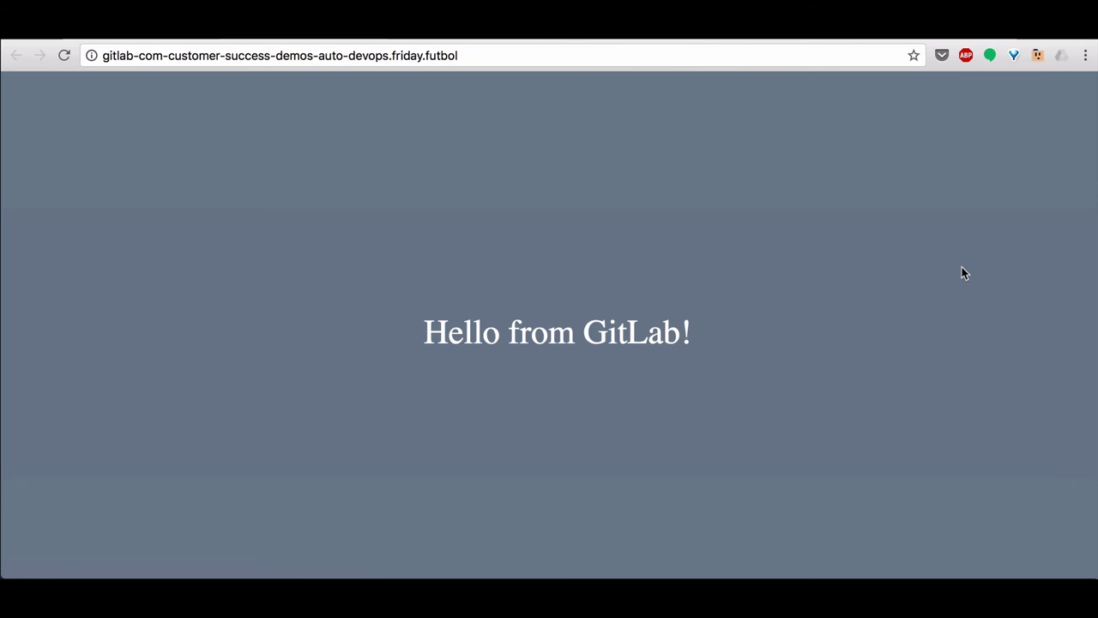
key(super+w)
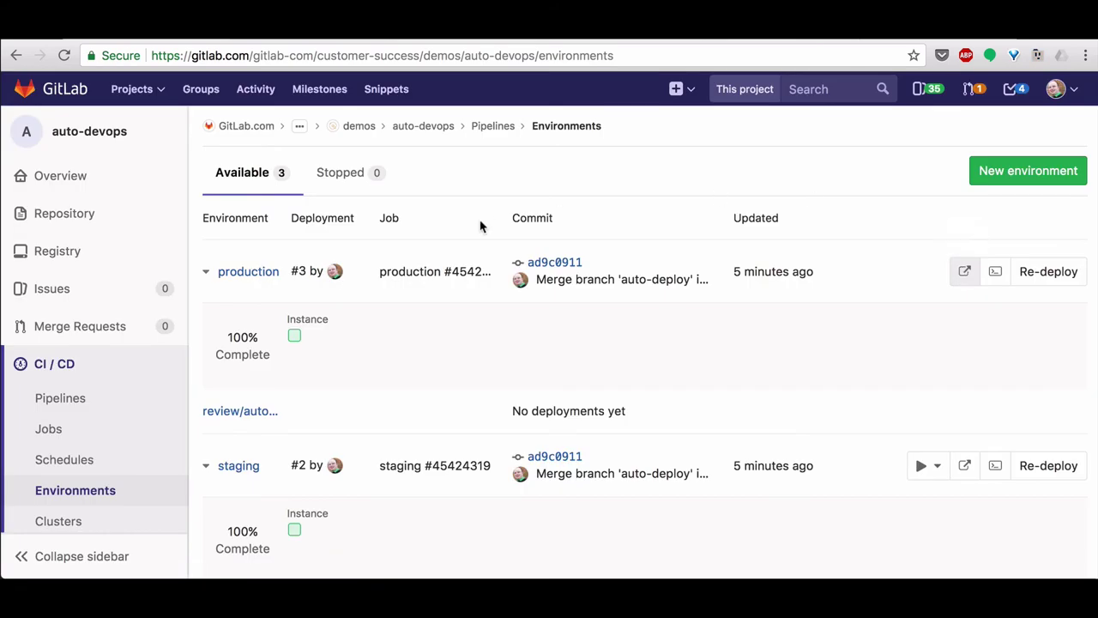
- Edit server.rb in the repository so the message on line 14 reads 'Hello from AutoDevOps on GitLab.com!'
mouse_move(174, 225)
click(233, 222)
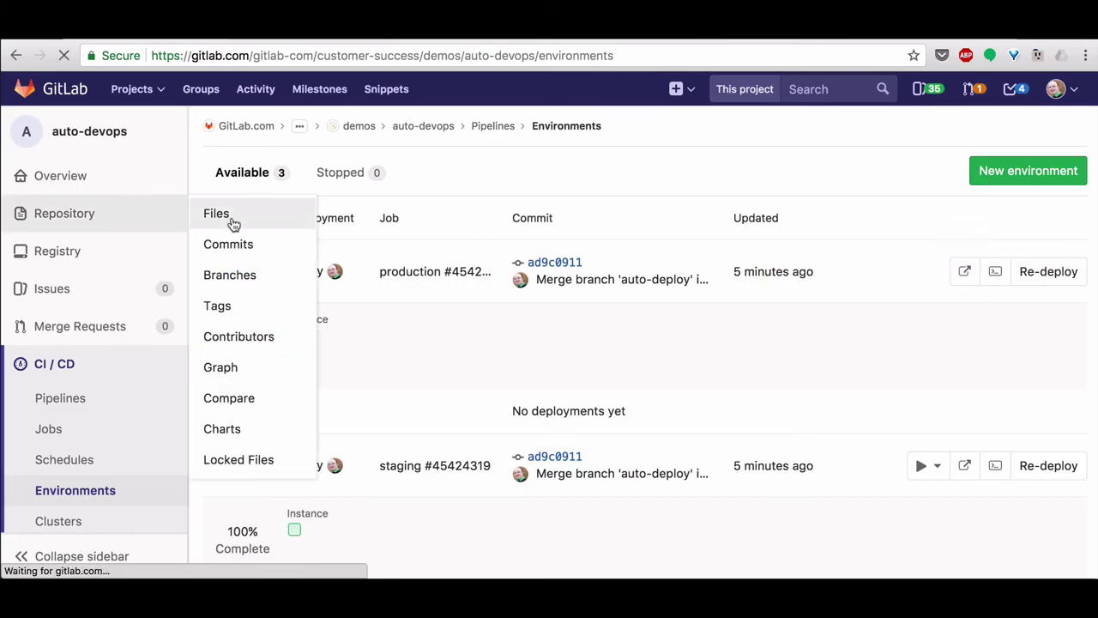
scroll(326, 404, down, 2)
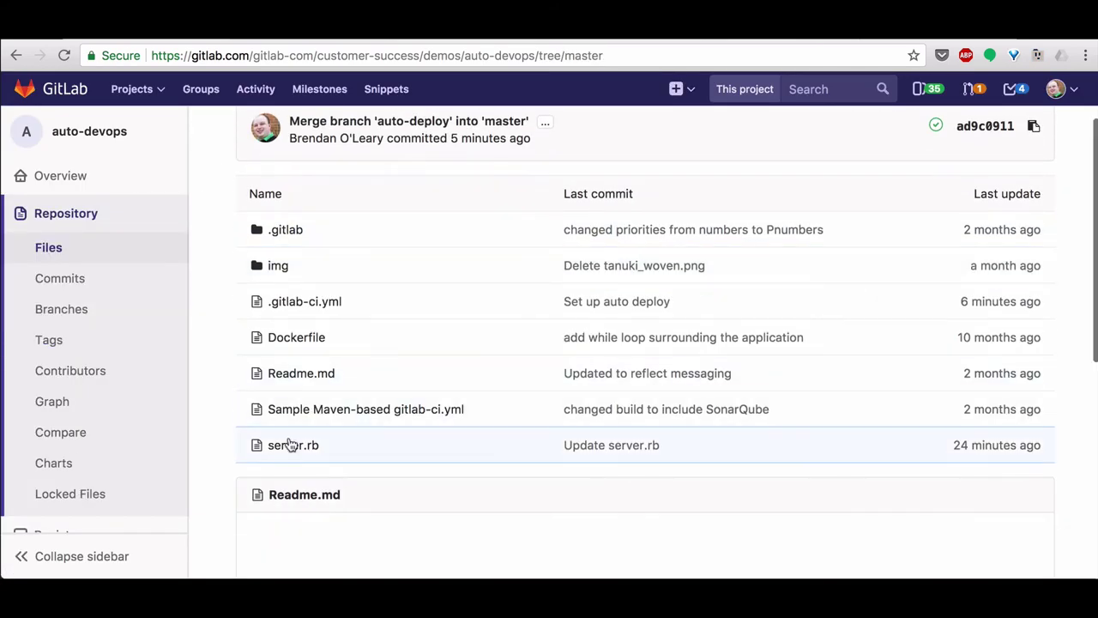
click(292, 446)
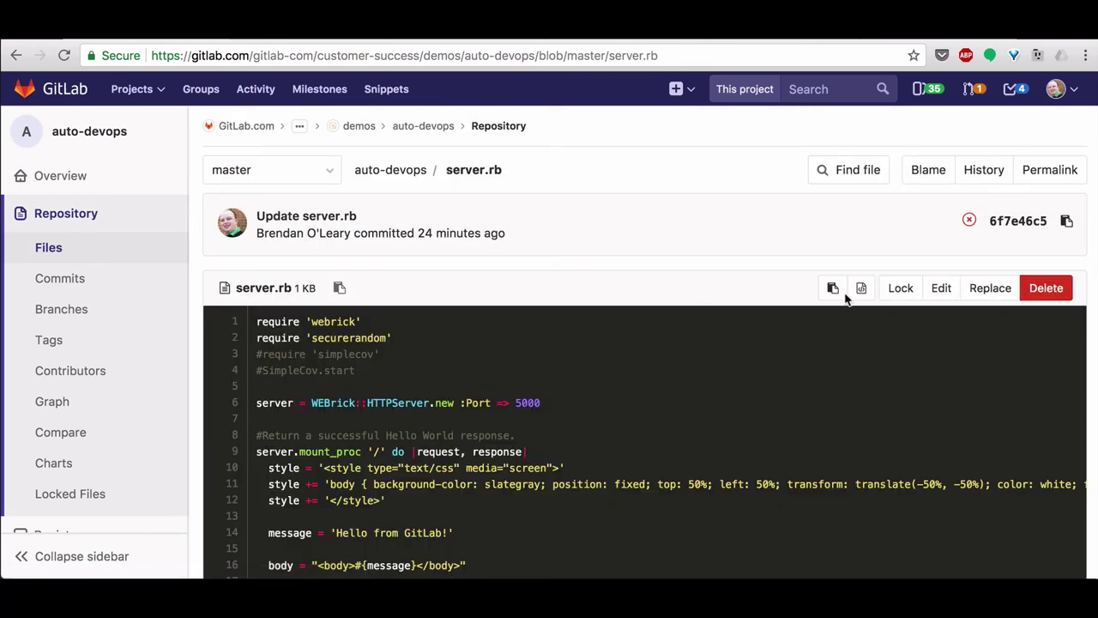
click(942, 289)
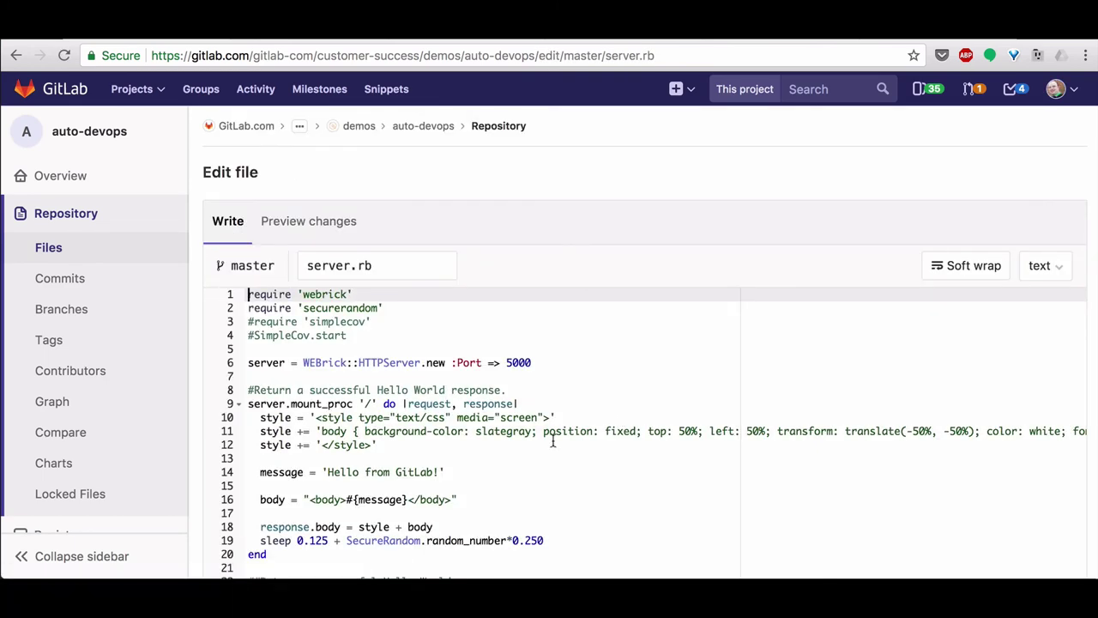
scroll(412, 469, down, 2)
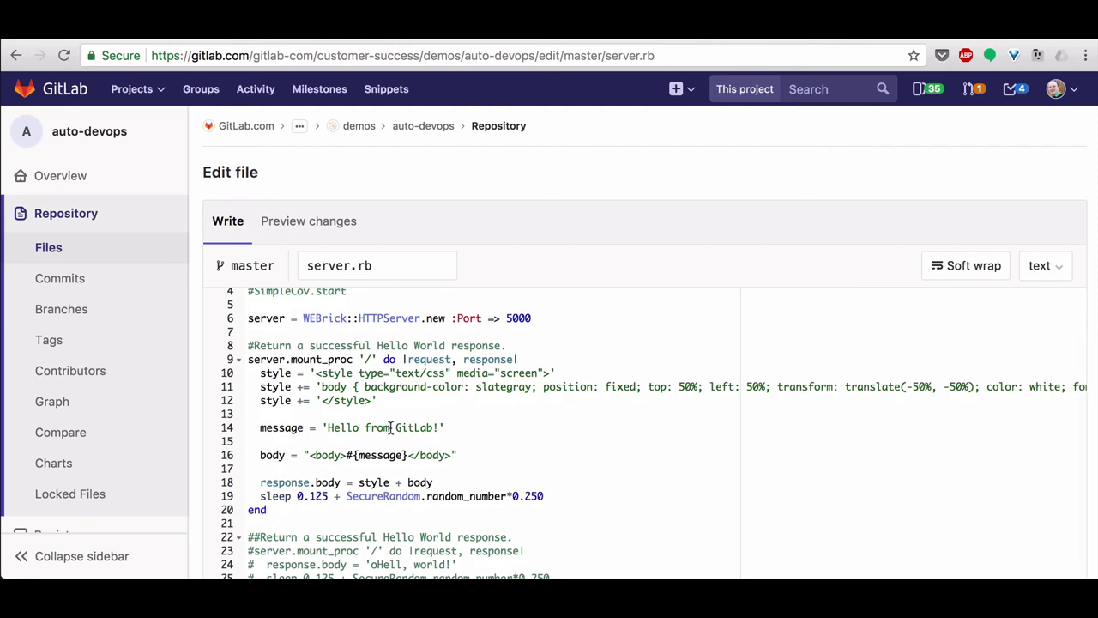
click(392, 427)
text(AutoDev )
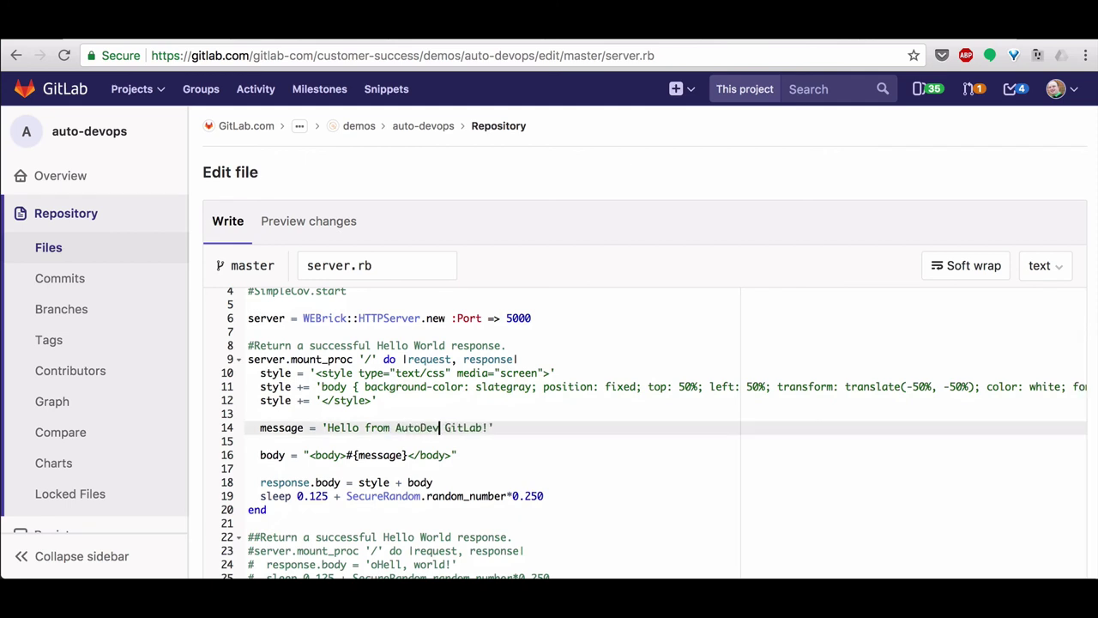
text(Ops on)
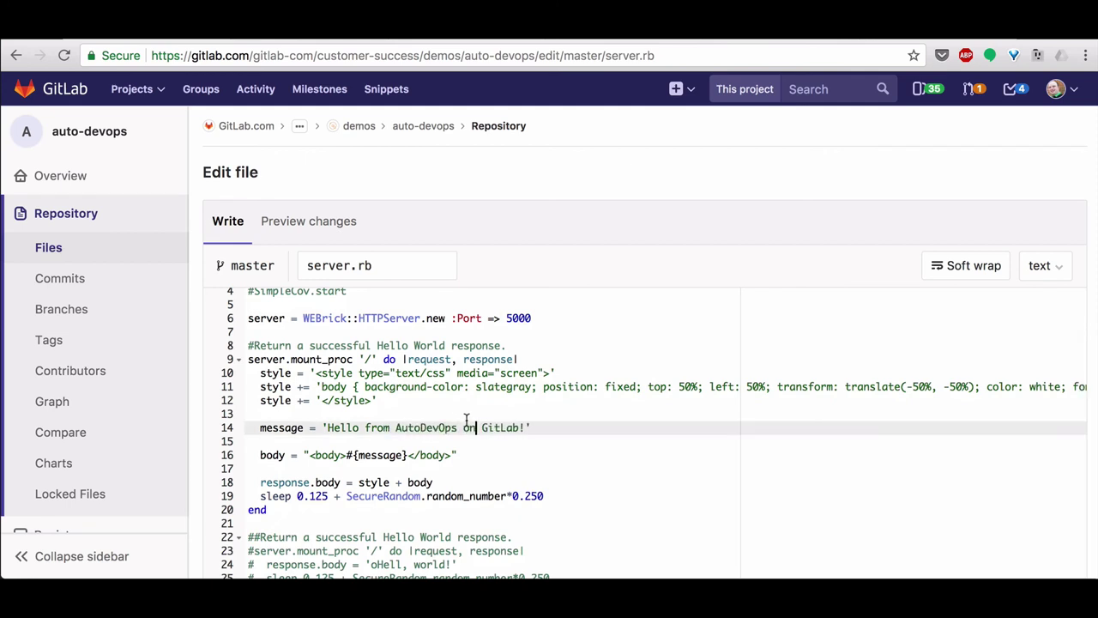
click(523, 428)
text(.com)
- Commit the server.rb change to the master branch with the commit message "Update server.rb"
scroll(679, 164, down, 3)
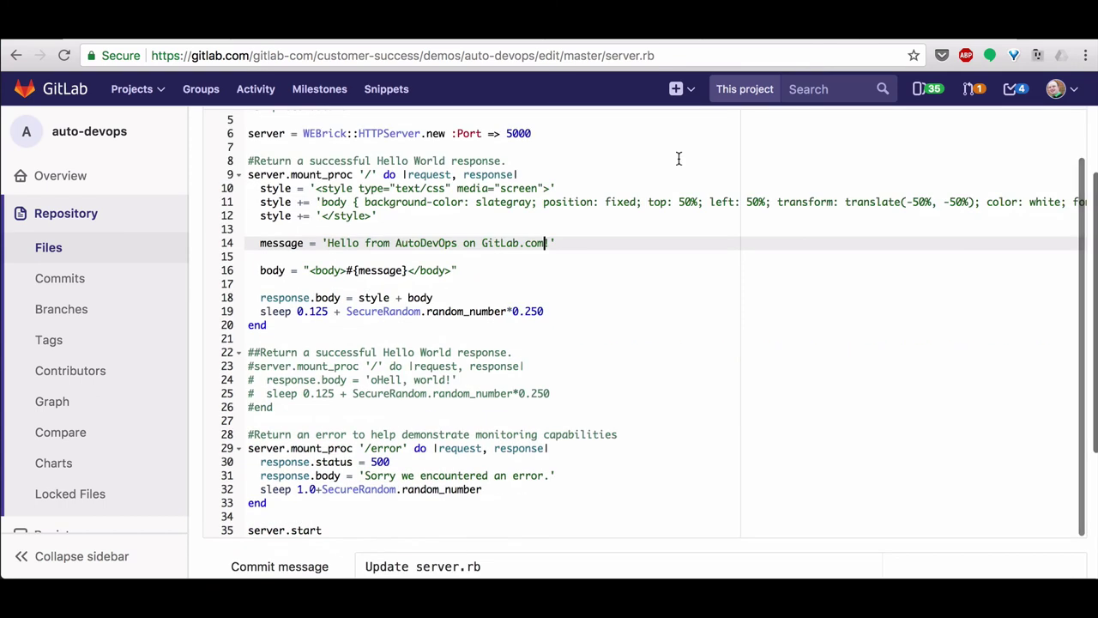
scroll(343, 567, down, 3)
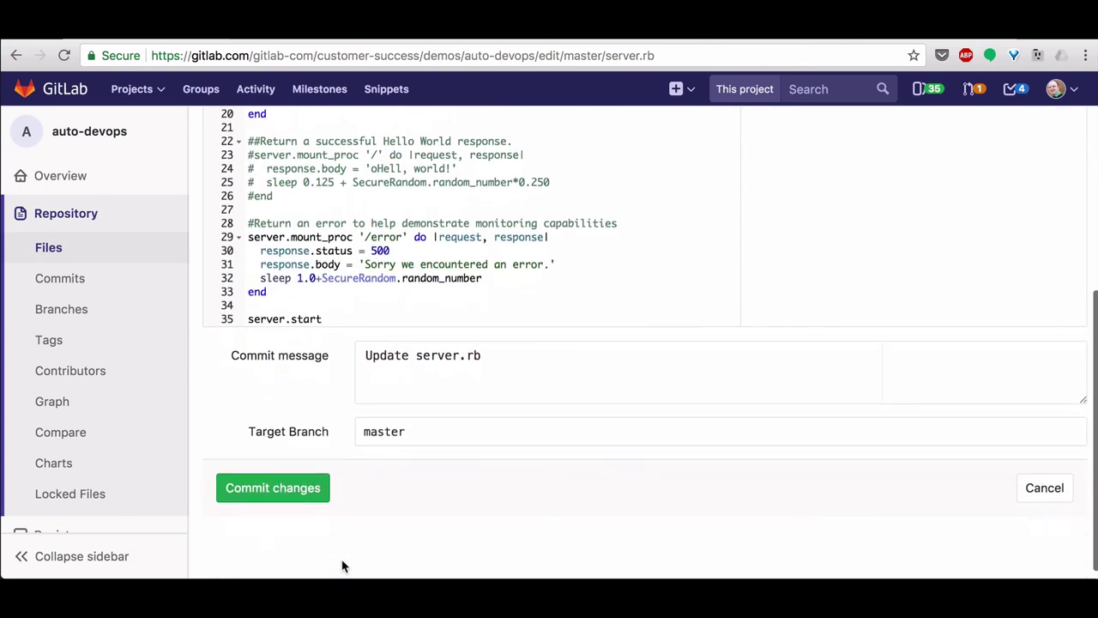
click(284, 491)
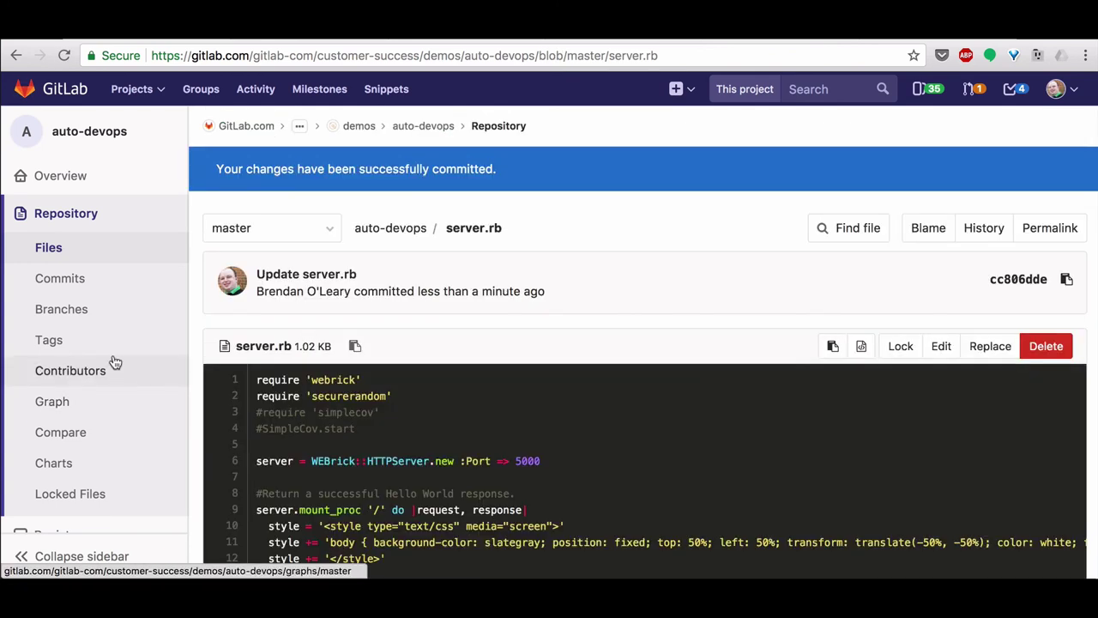
- Open the latest running pipeline for the "Update server.rb" commit to follow its jobs
scroll(115, 362, down, 3)
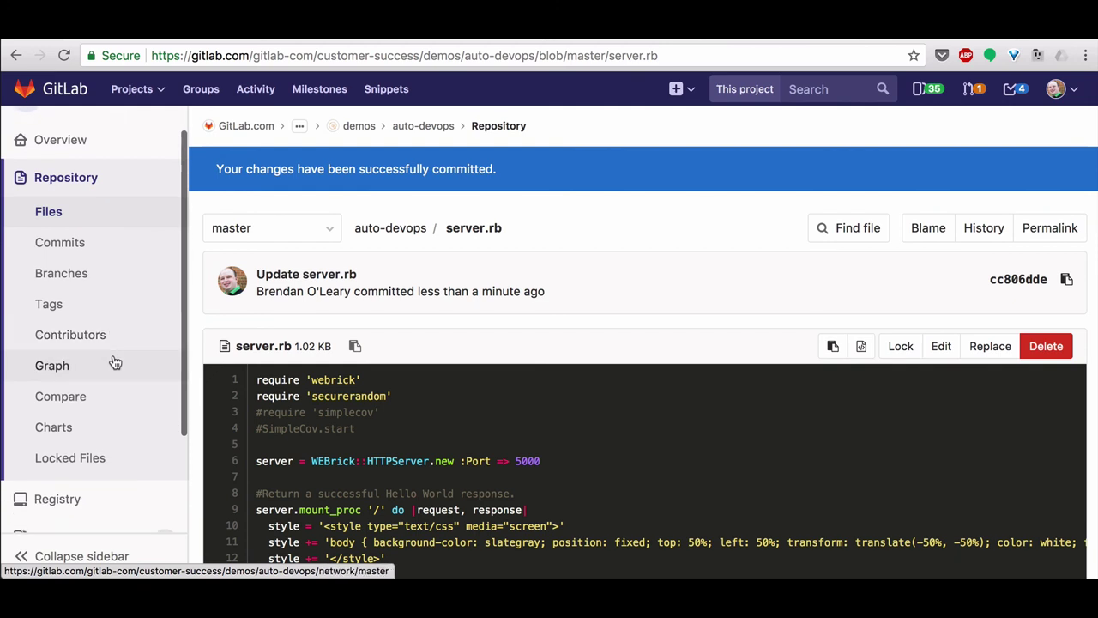
scroll(115, 362, down, 10)
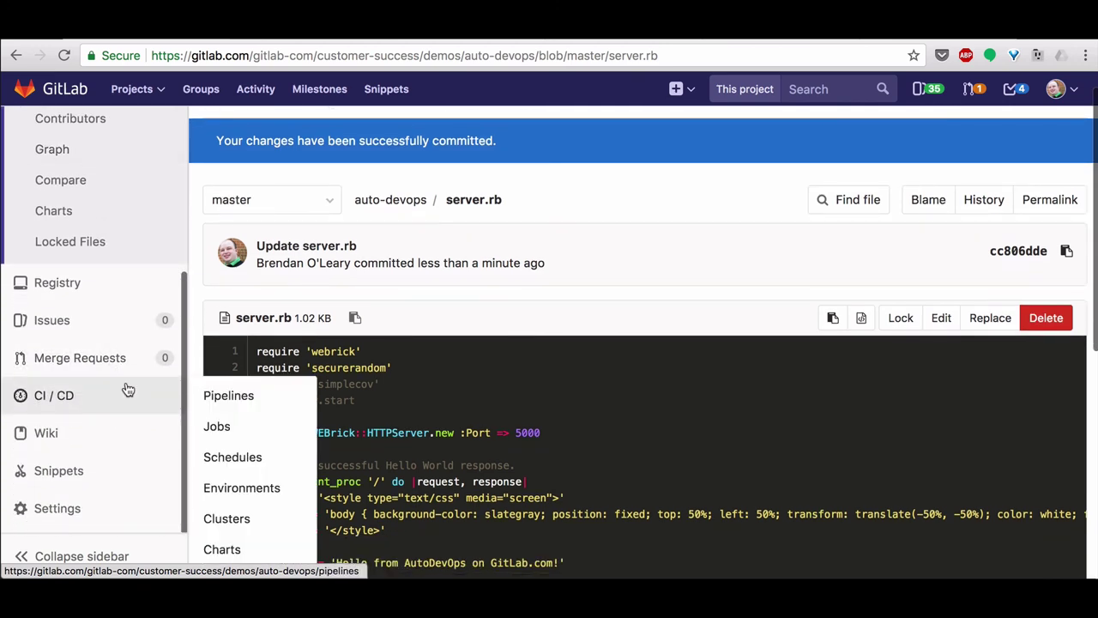
click(128, 391)
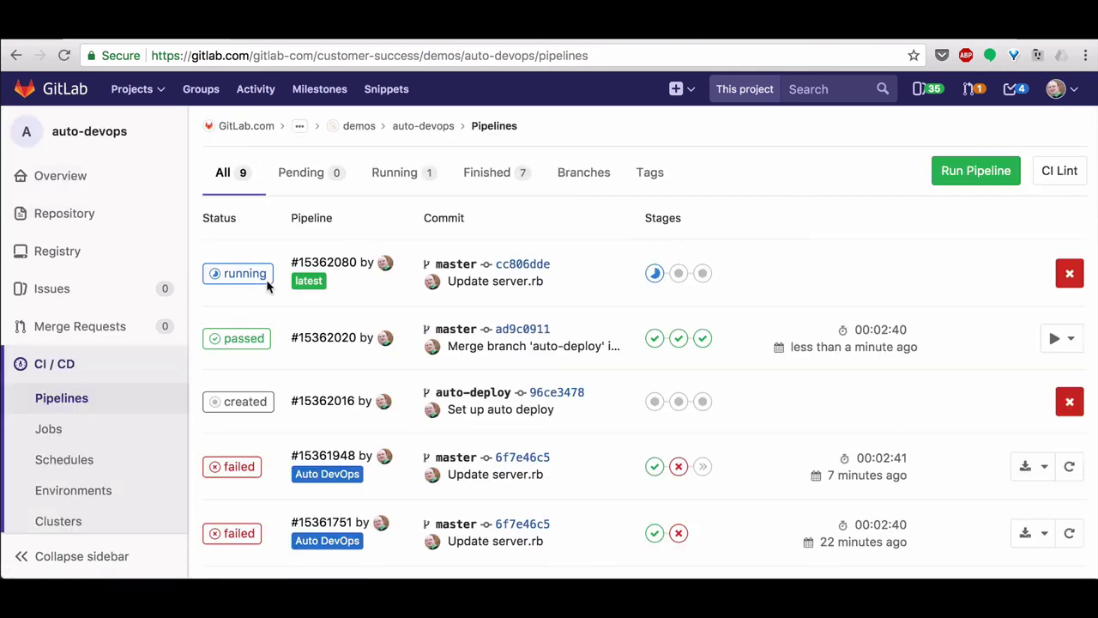
click(269, 284)
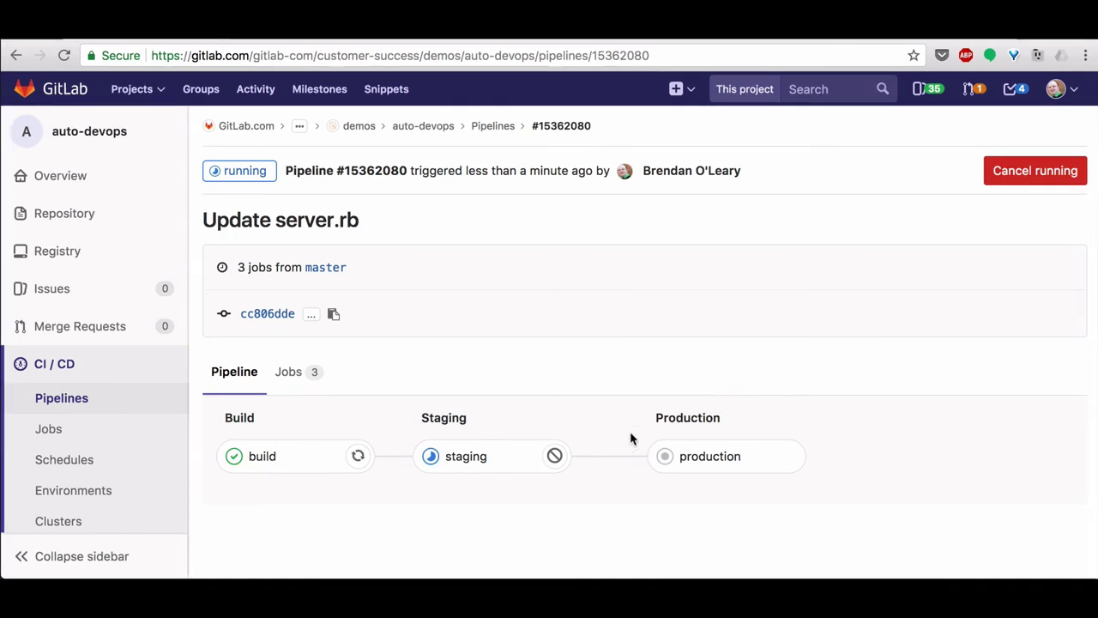
- Refresh the project's environments list and view the deployed site of the staging environment, closing it again after checking the message
click(129, 491)
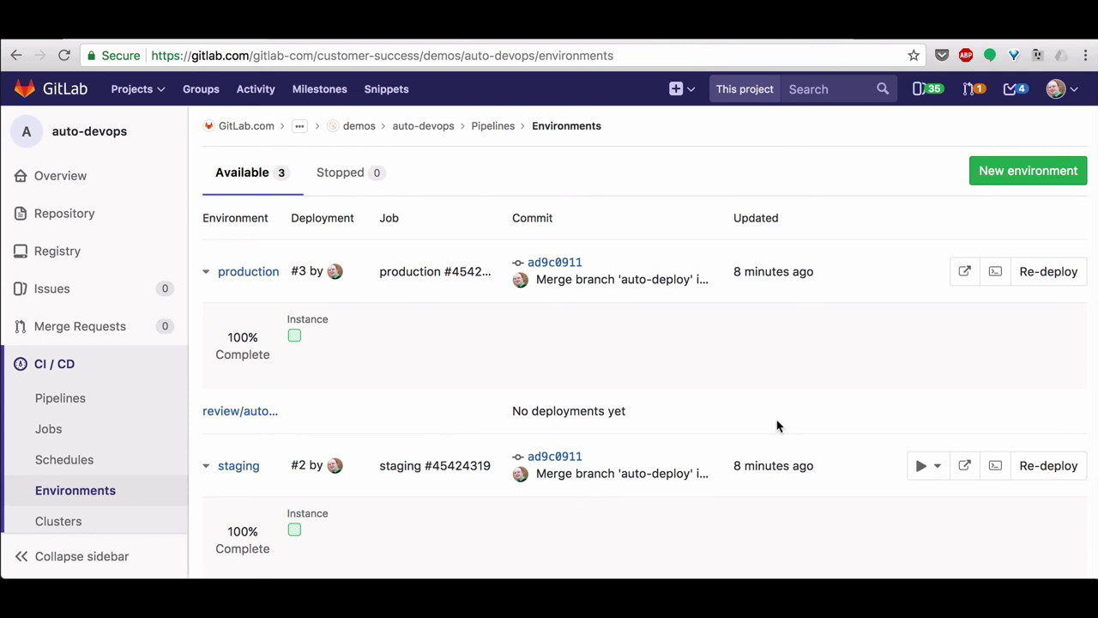
key(super+r)
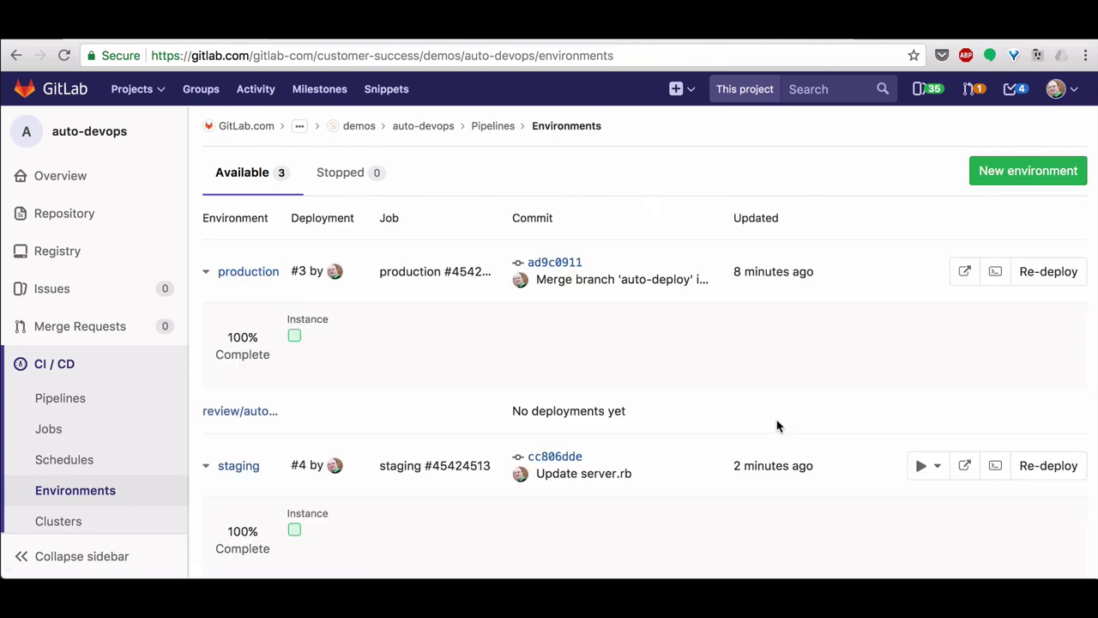
click(966, 465)
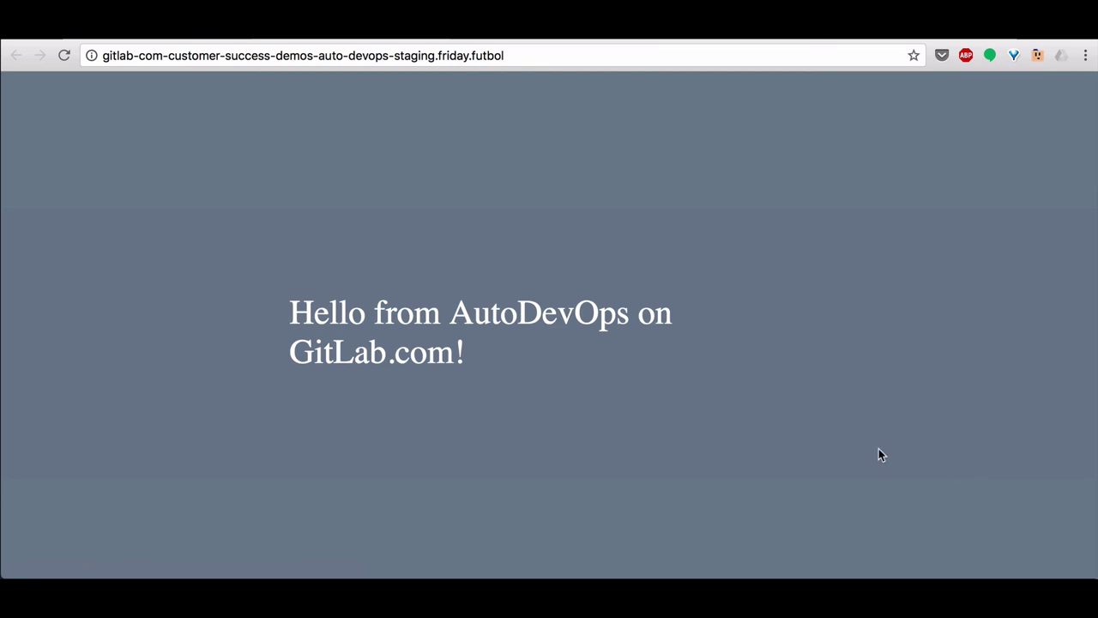
key(super+w)
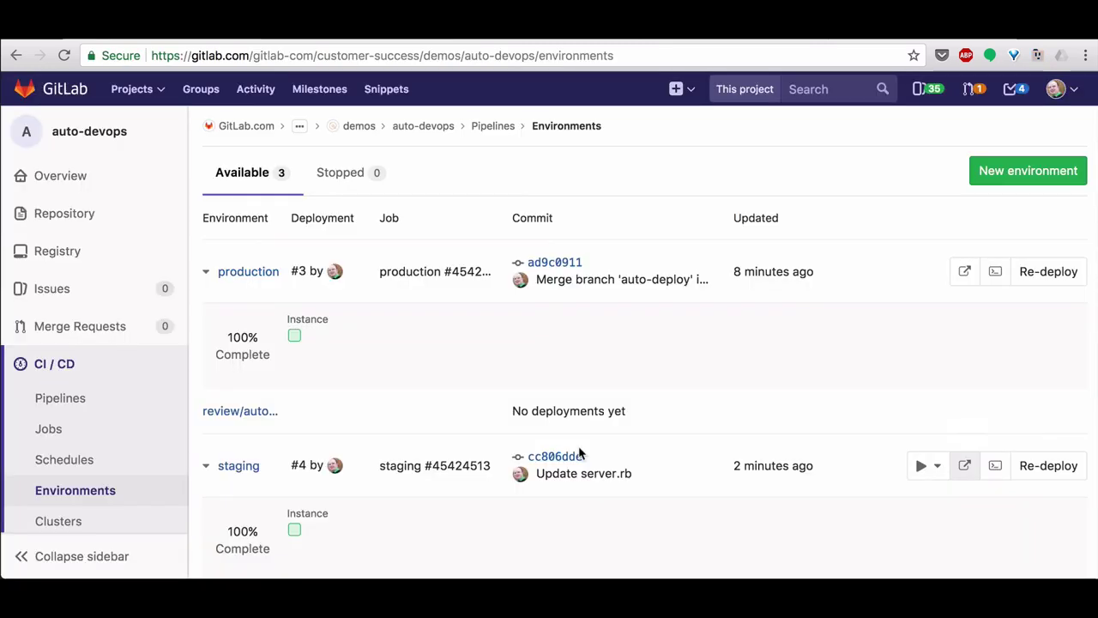
- Deploy the staging environment's "Update server.rb" commit to production and view the live production site
click(932, 466)
click(865, 492)
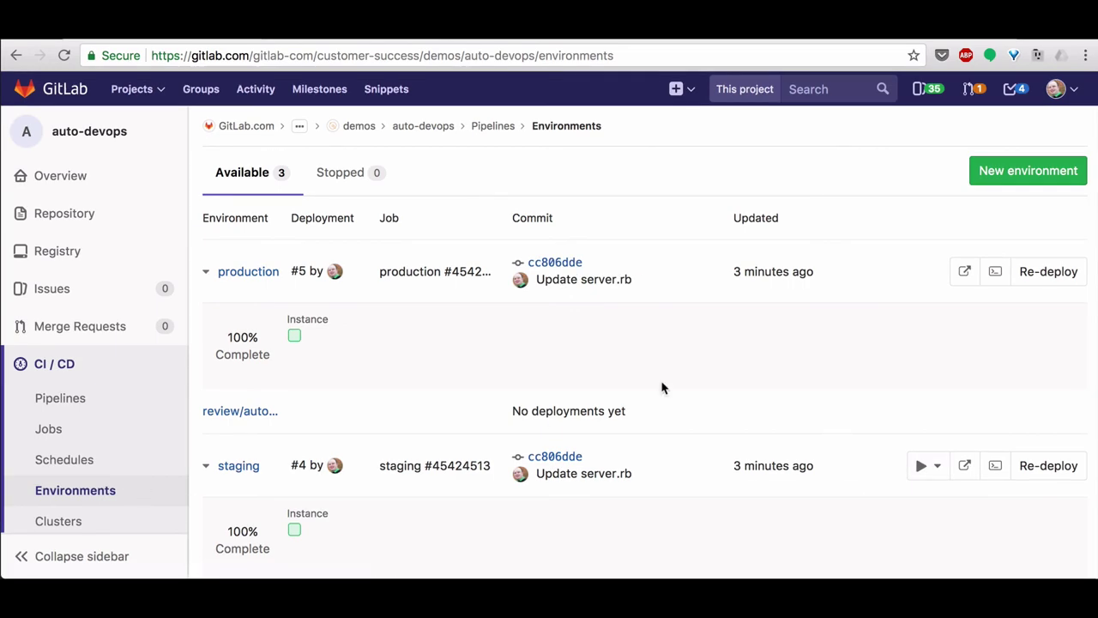
click(965, 278)
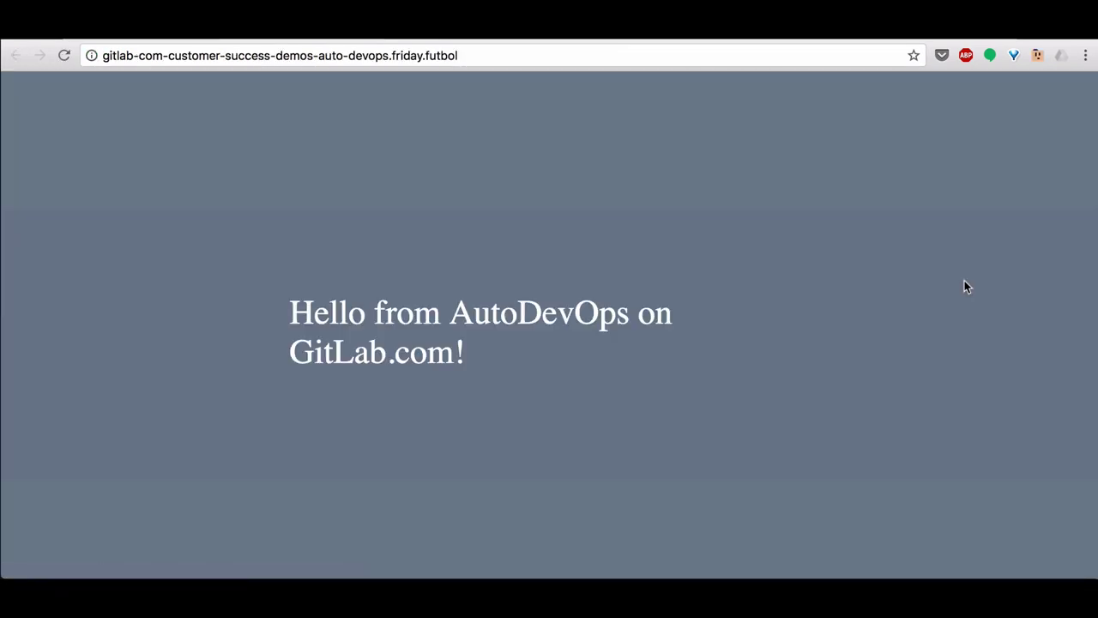